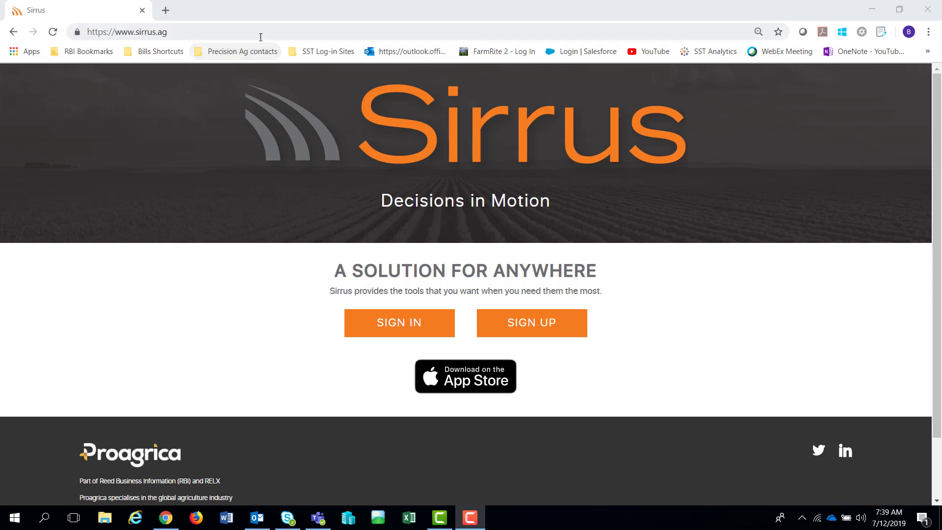
- Sign in to Sirrus from sirrus.ag and allow the agX permission request
{"action": "left_click", "coordinate": [191, 34]}
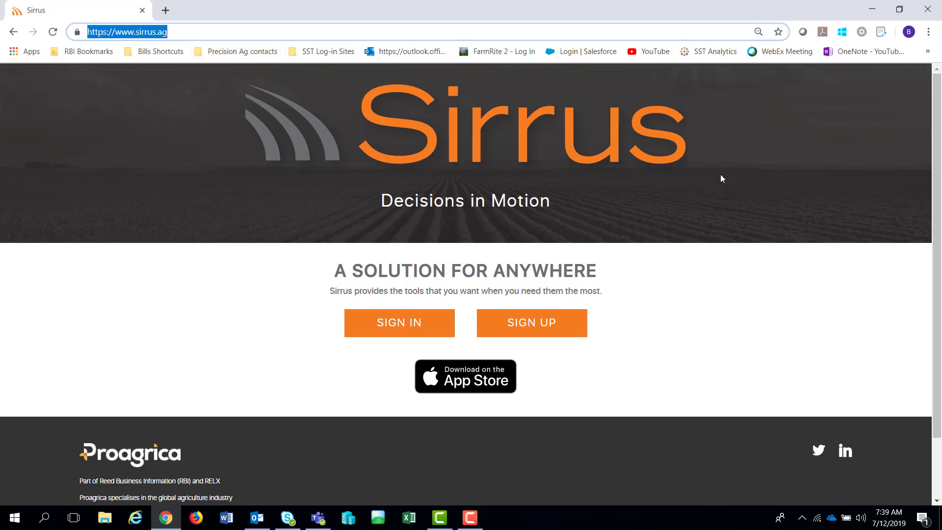
{"action": "left_click", "coordinate": [395, 322]}
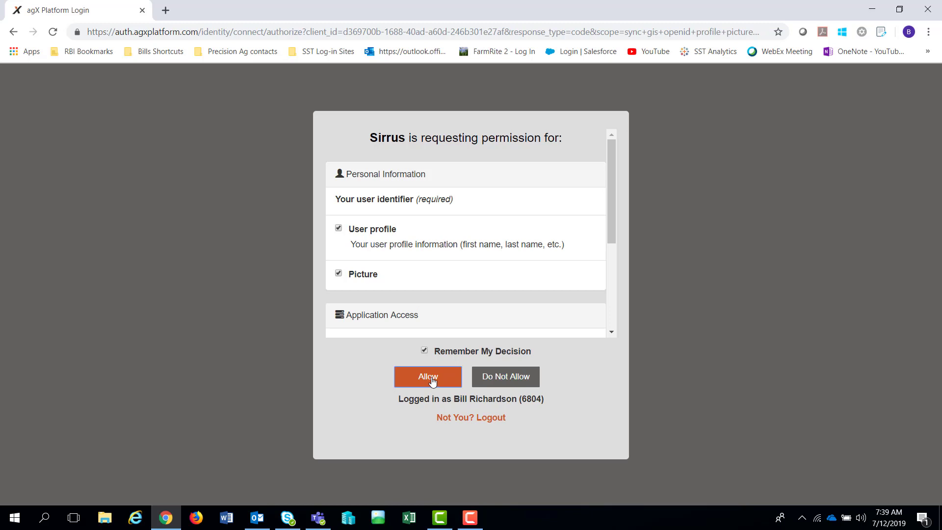
{"action": "left_click", "coordinate": [432, 378]}
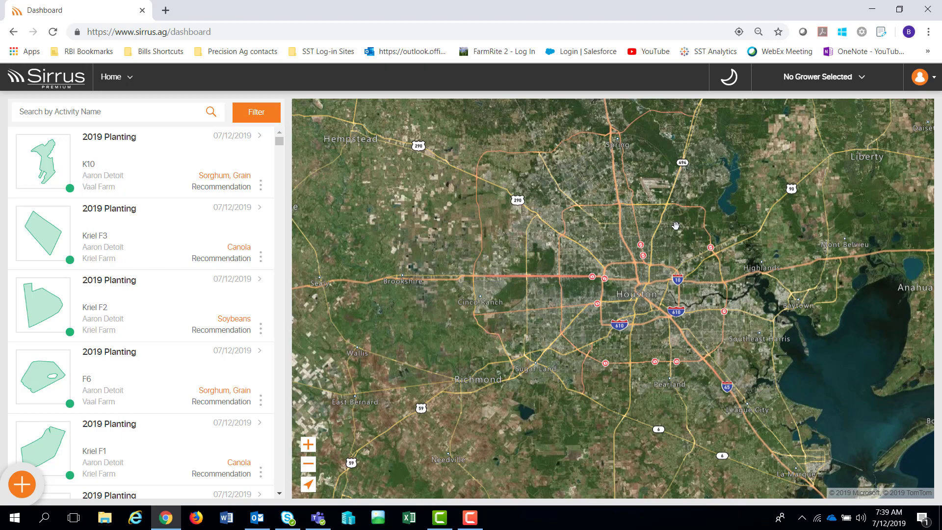
- Open Settings from the avatar menu, visit agX Manage Account, then close that tab and return
{"action": "left_click", "coordinate": [934, 79]}
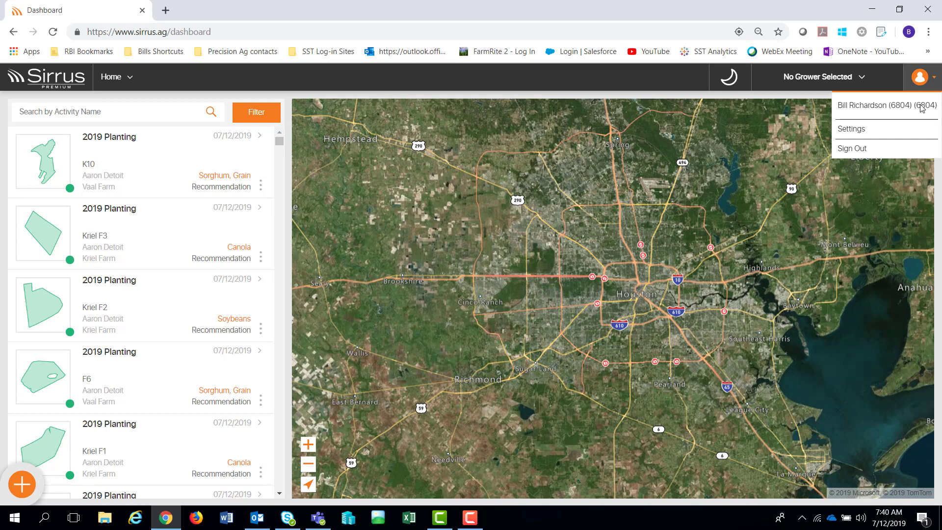
{"action": "left_click", "coordinate": [857, 130]}
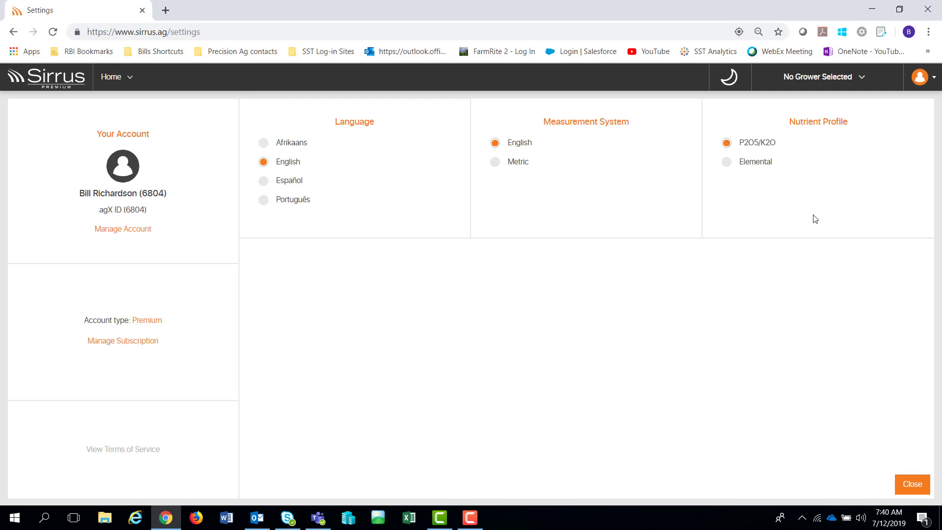
{"action": "left_click", "coordinate": [126, 235]}
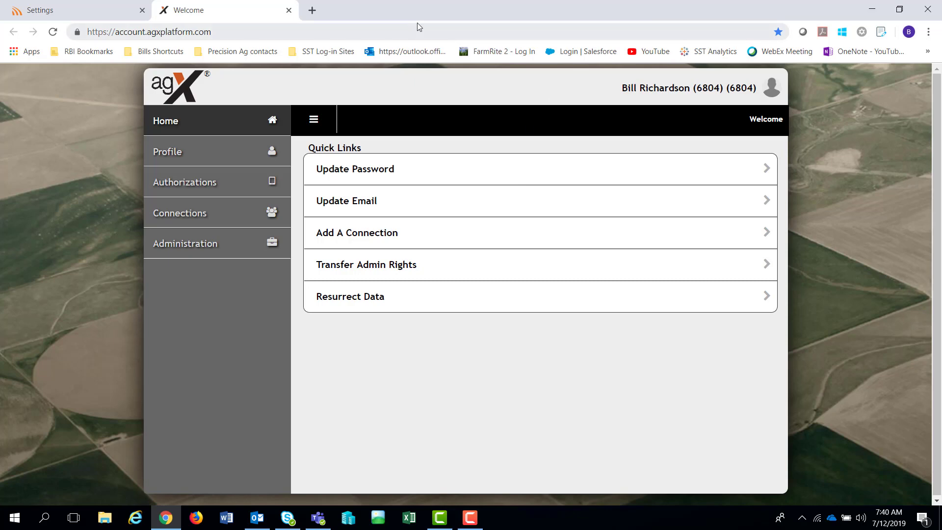
{"action": "left_click", "coordinate": [288, 10]}
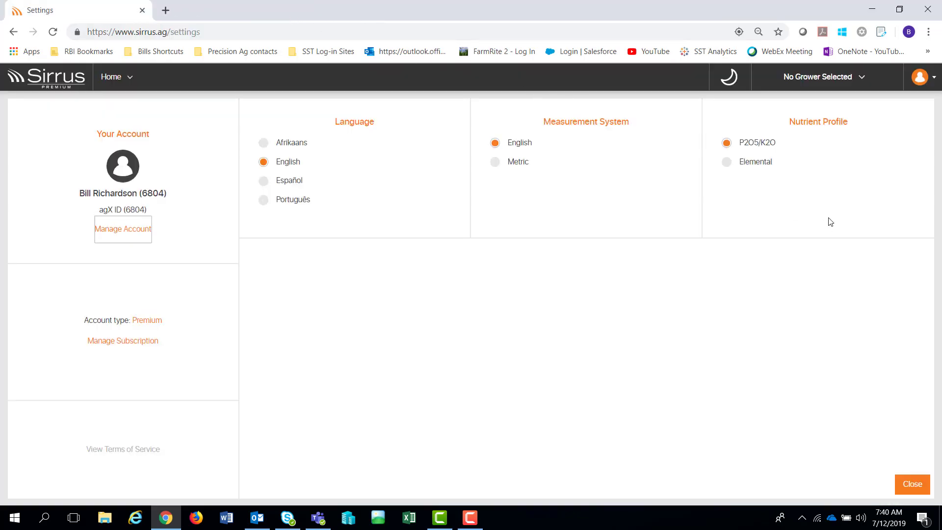
{"action": "left_click", "coordinate": [931, 79]}
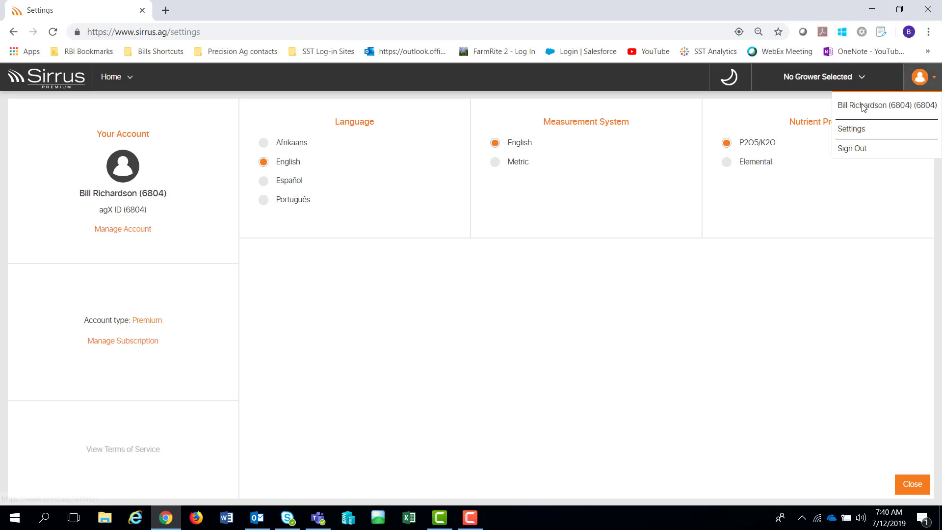
{"action": "left_click", "coordinate": [858, 82]}
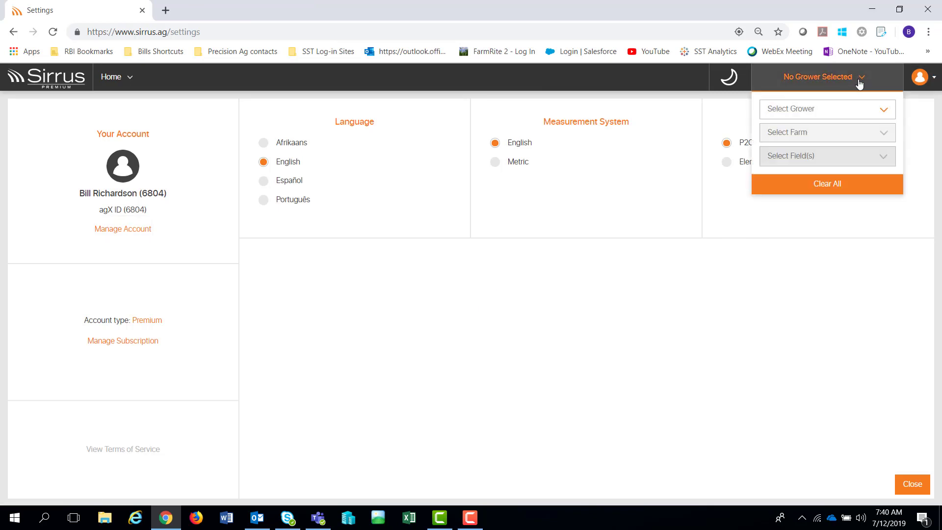
- In Manage Growers, tick the Waits grower and close the dialog
{"action": "left_click", "coordinate": [877, 112]}
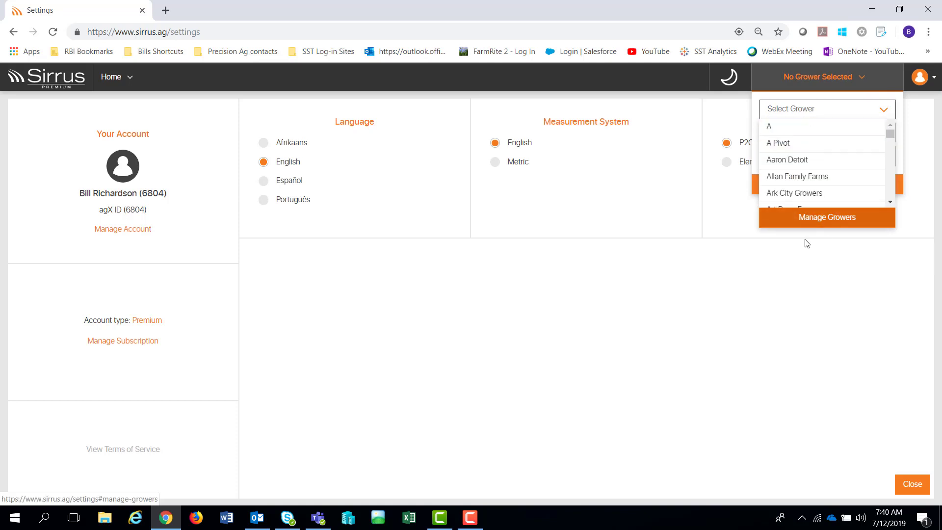
{"action": "left_click", "coordinate": [835, 226]}
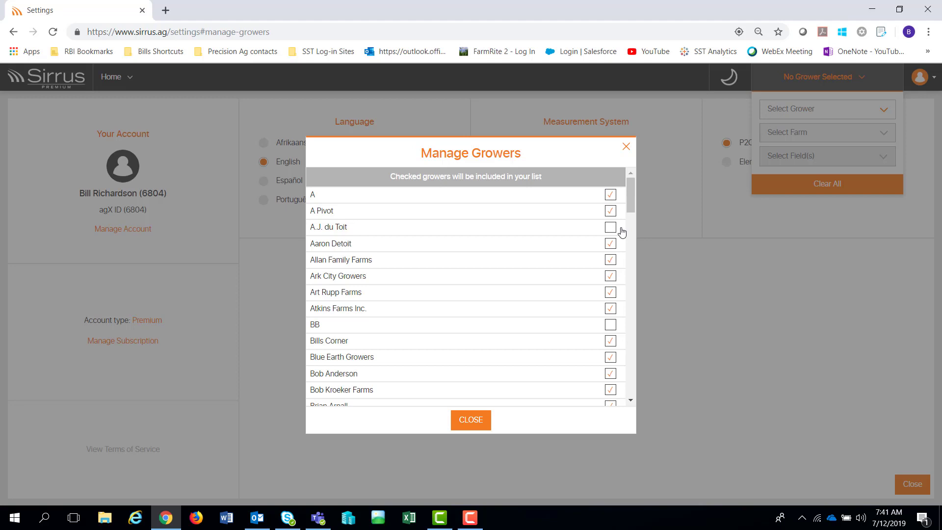
{"action": "left_click_drag", "start_coordinate": [632, 197], "coordinate": [628, 390]}
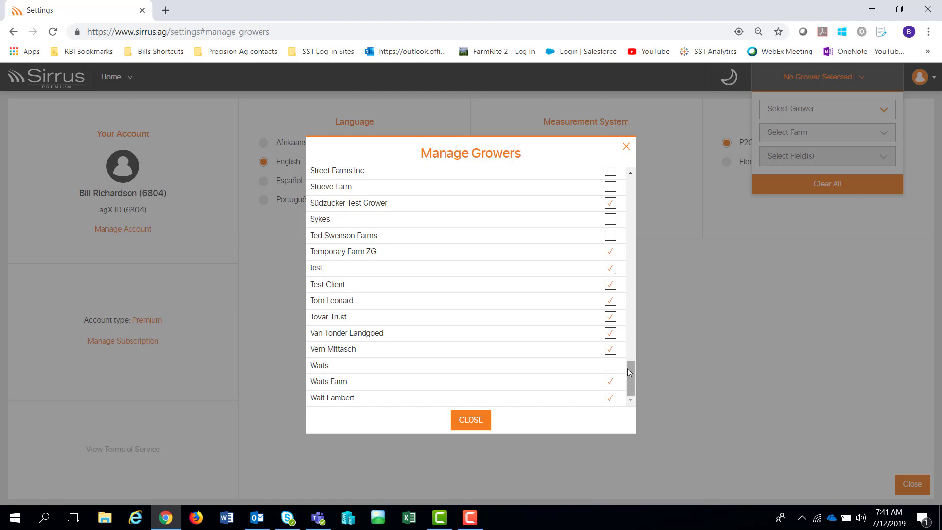
{"action": "left_click", "coordinate": [610, 366]}
{"action": "left_click", "coordinate": [470, 419]}
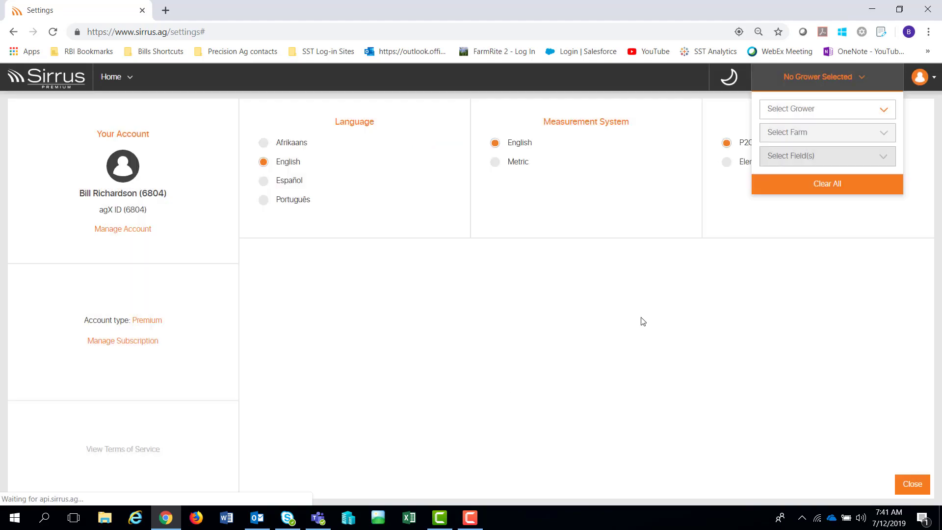
- Scroll through the grower list and check the Houston weather panel
{"action": "left_click", "coordinate": [884, 109]}
{"action": "left_click_drag", "start_coordinate": [896, 141], "coordinate": [893, 205]}
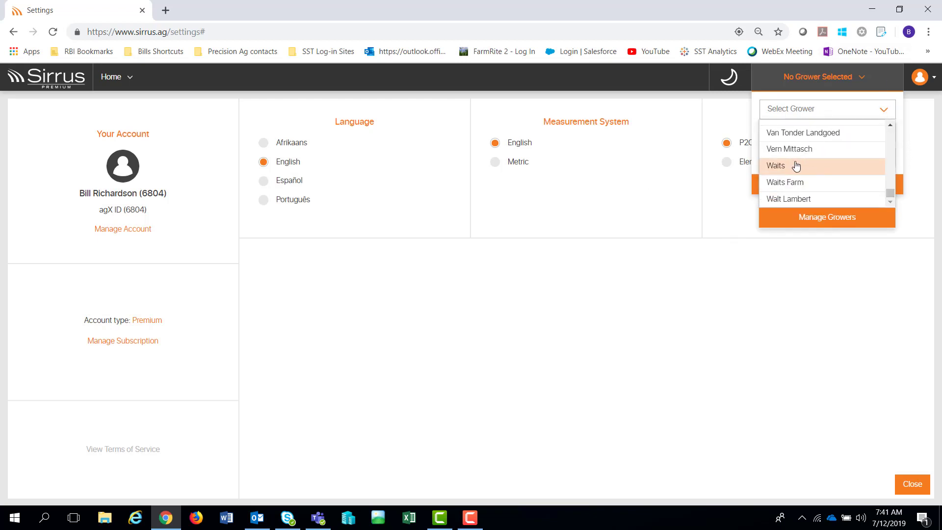
{"action": "left_click_drag", "start_coordinate": [891, 190], "coordinate": [889, 111]}
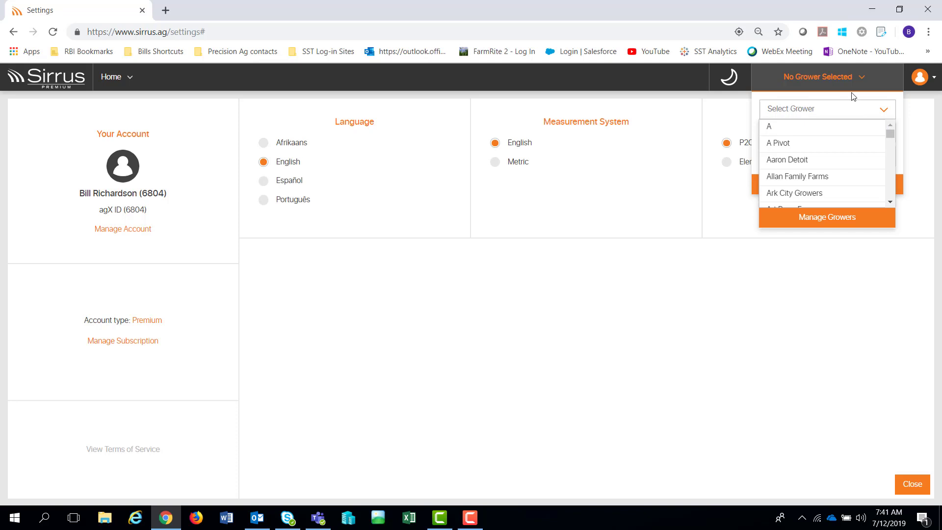
{"action": "left_click", "coordinate": [744, 89]}
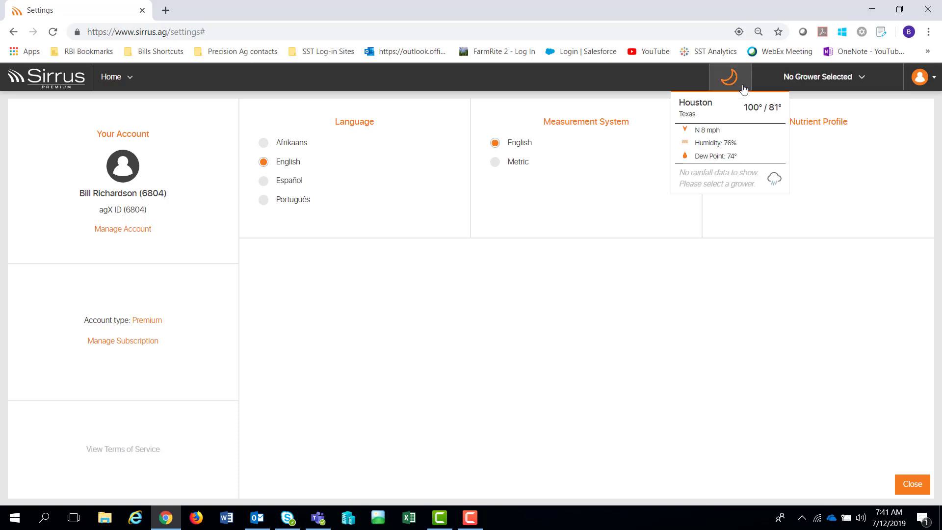
- Go to Home > Dashboard and open the No Grower Selected filter
{"action": "left_click", "coordinate": [110, 79]}
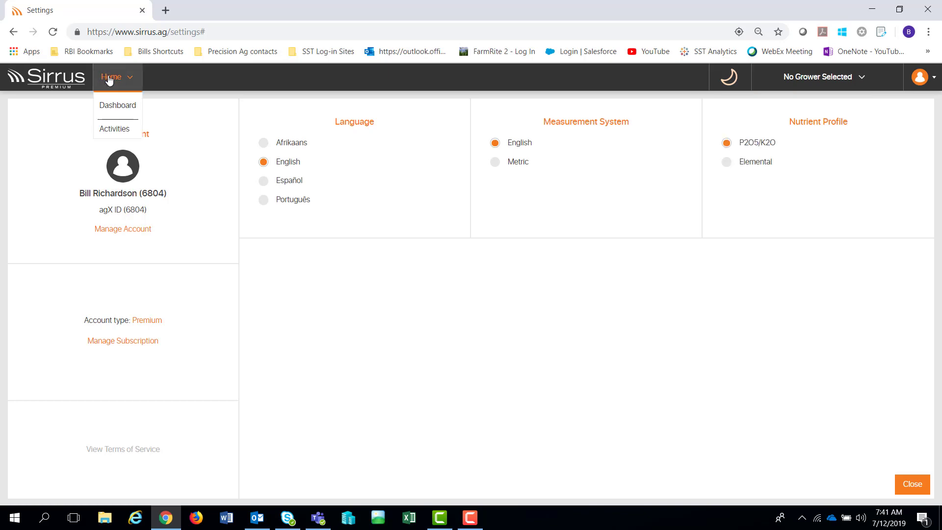
{"action": "left_click", "coordinate": [112, 105]}
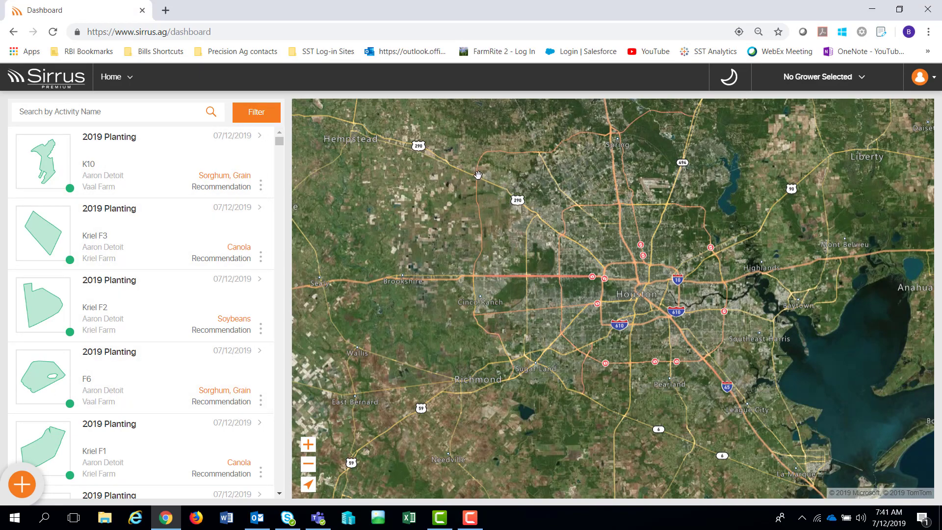
{"action": "left_click", "coordinate": [862, 82]}
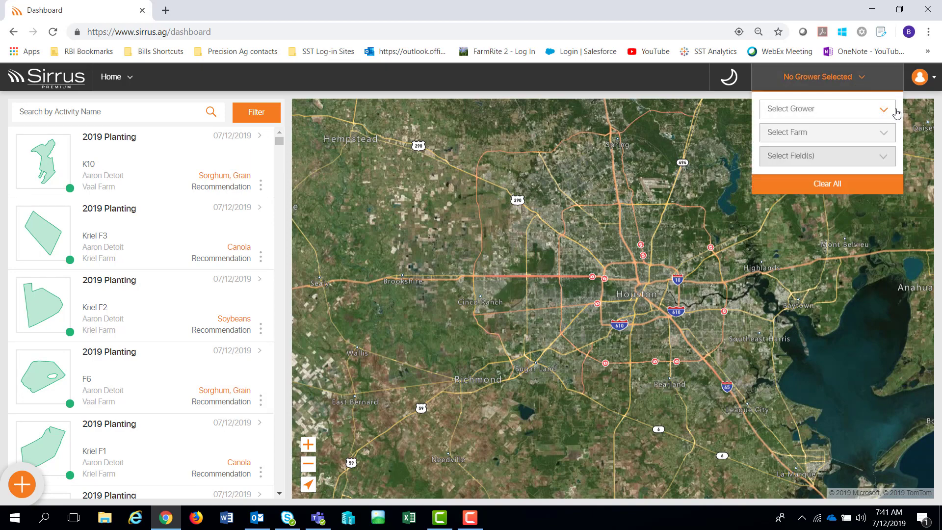
- Filter the dashboard to Allan Family Farms and start a new Planting activity
{"action": "left_click", "coordinate": [878, 114]}
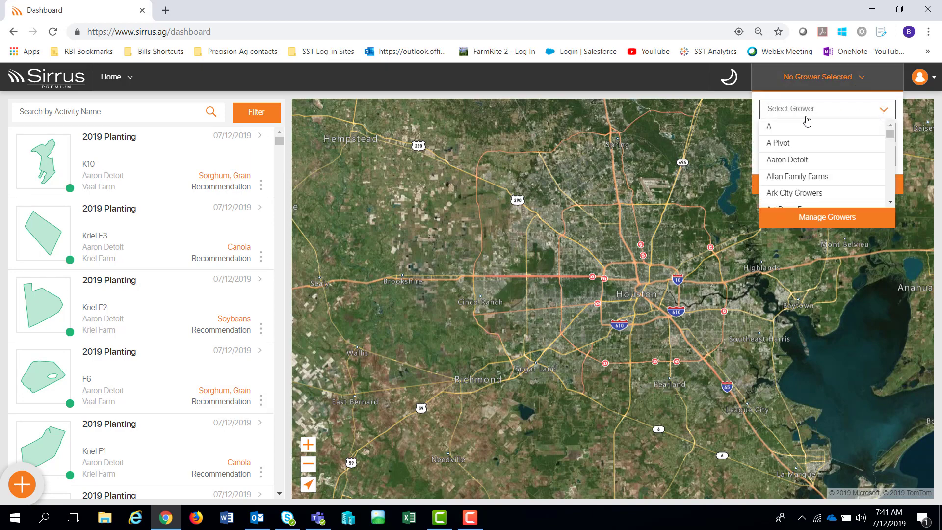
{"action": "left_click", "coordinate": [805, 178]}
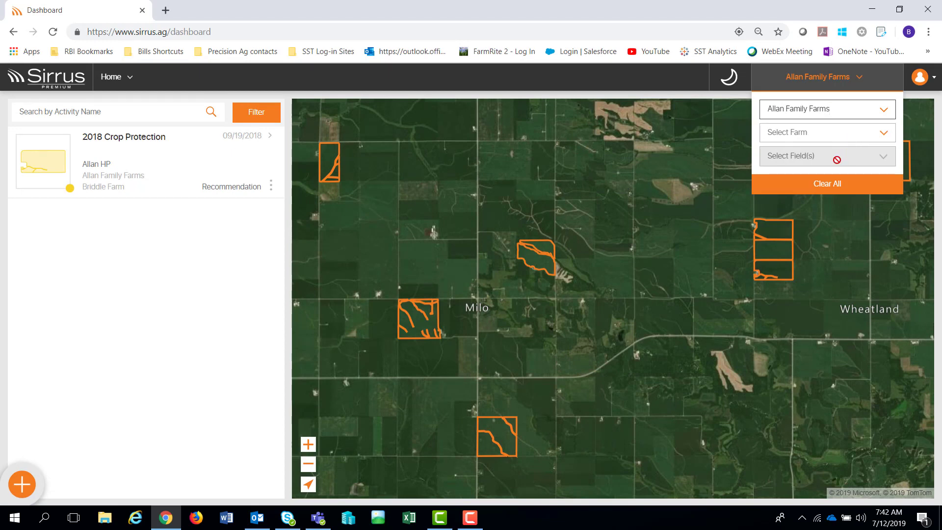
{"action": "left_click", "coordinate": [612, 129]}
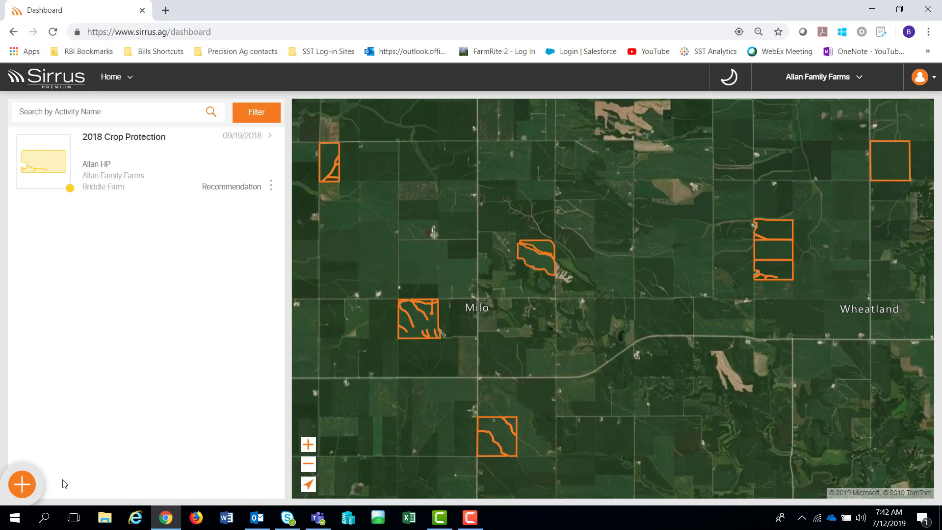
{"action": "left_click", "coordinate": [25, 490]}
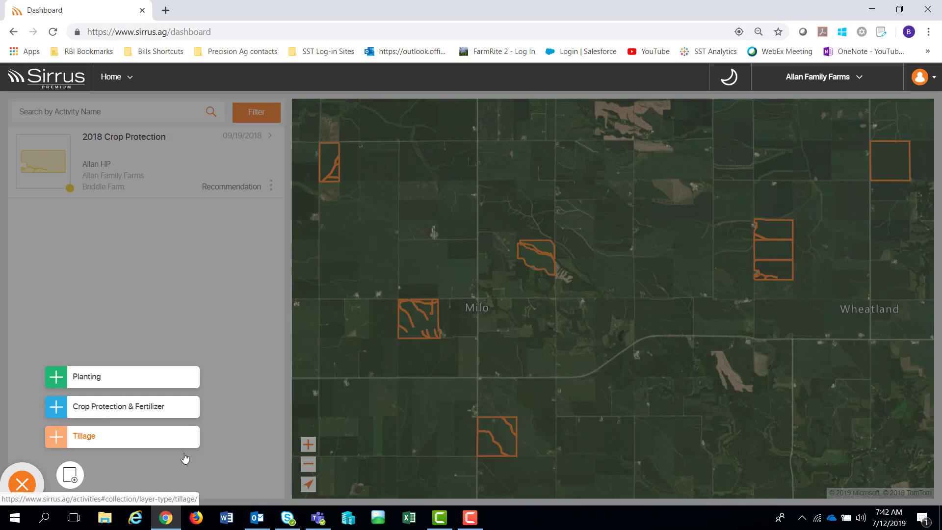
{"action": "left_click", "coordinate": [88, 384]}
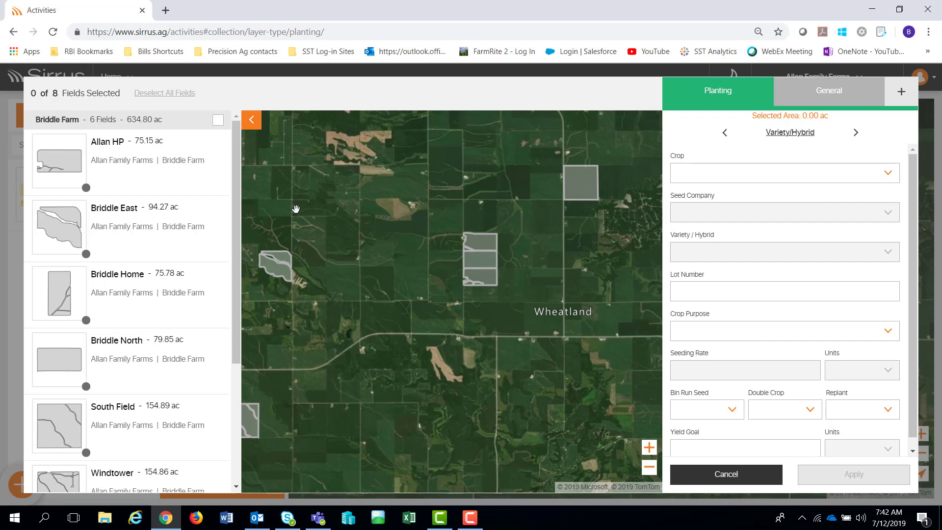
- Select the Allan HP, Briddle Home, Briddle North and South Field fields, then open the Crop list
{"action": "left_click", "coordinate": [132, 172]}
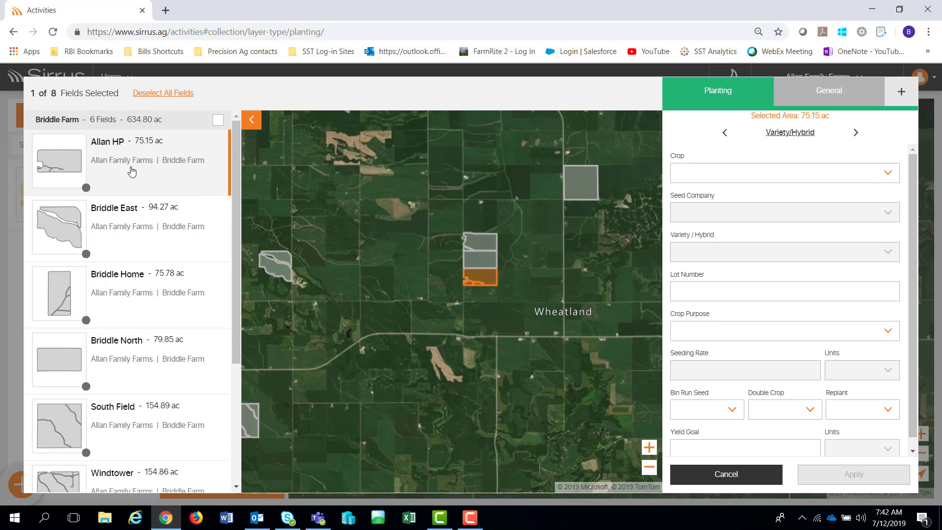
{"action": "left_click", "coordinate": [134, 299]}
{"action": "left_click", "coordinate": [109, 359]}
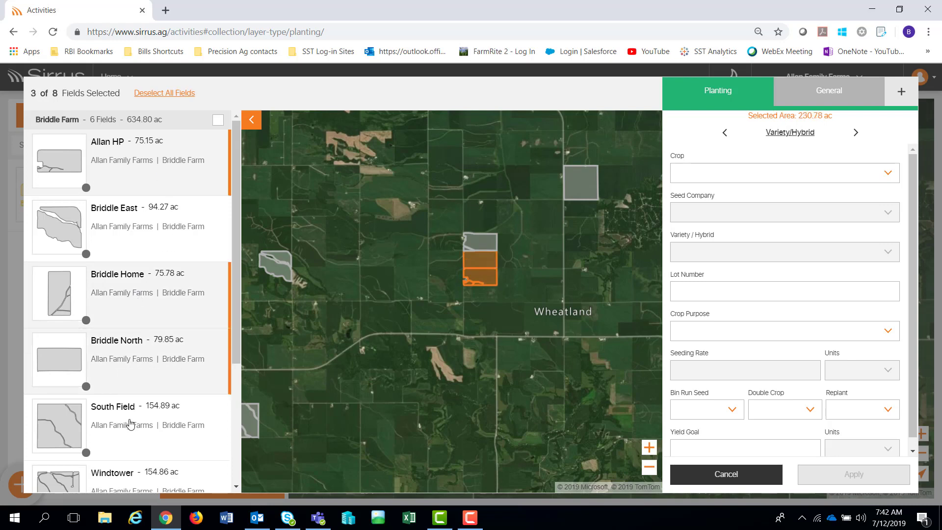
{"action": "left_click", "coordinate": [183, 421]}
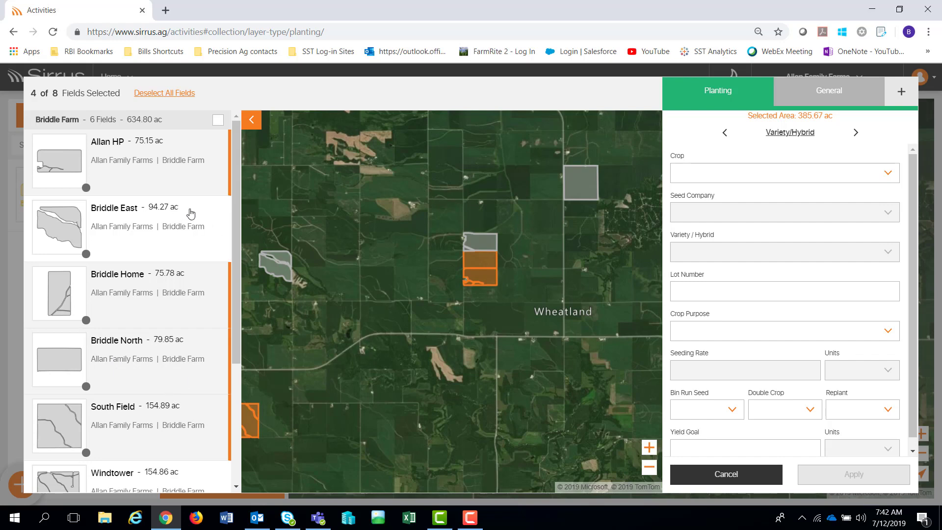
{"action": "scroll", "coordinate": [418, 336], "scroll_direction": "down", "scroll_amount": 2}
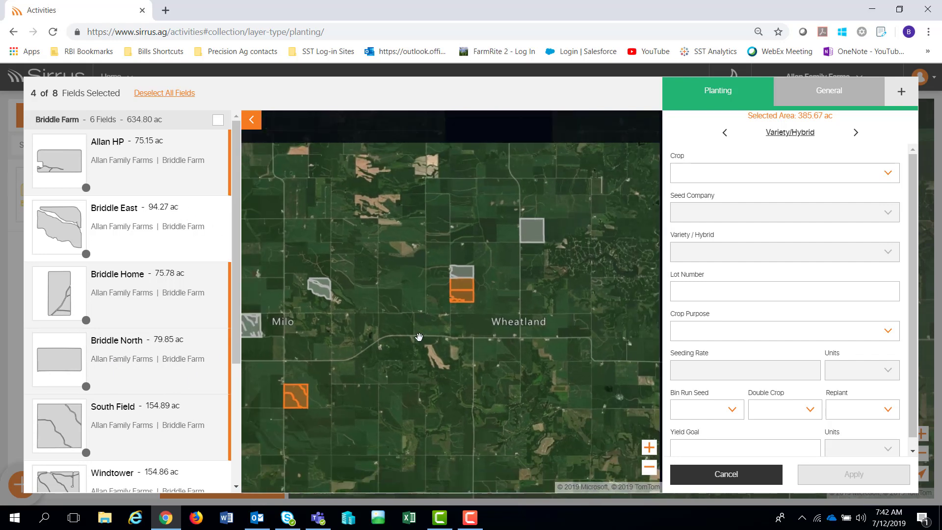
{"action": "scroll", "coordinate": [418, 336], "scroll_direction": "down", "scroll_amount": 1}
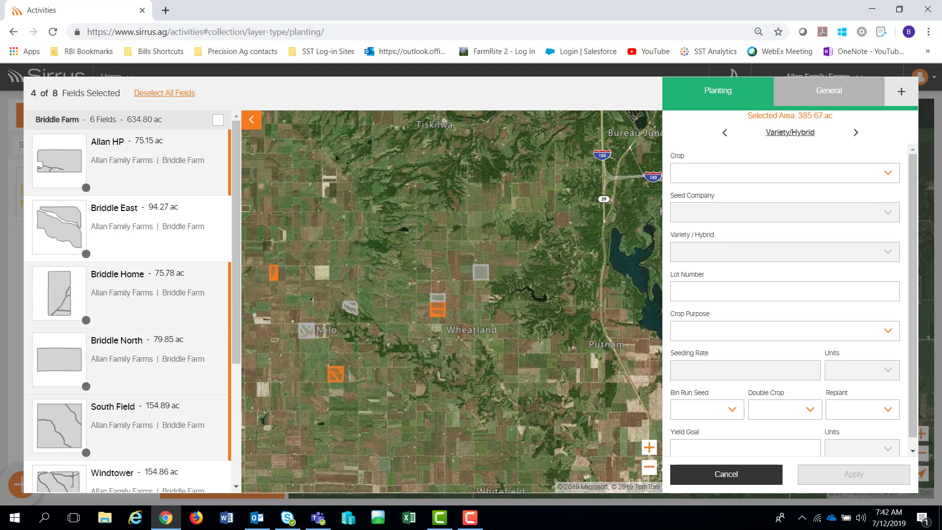
{"action": "left_click", "coordinate": [888, 173]}
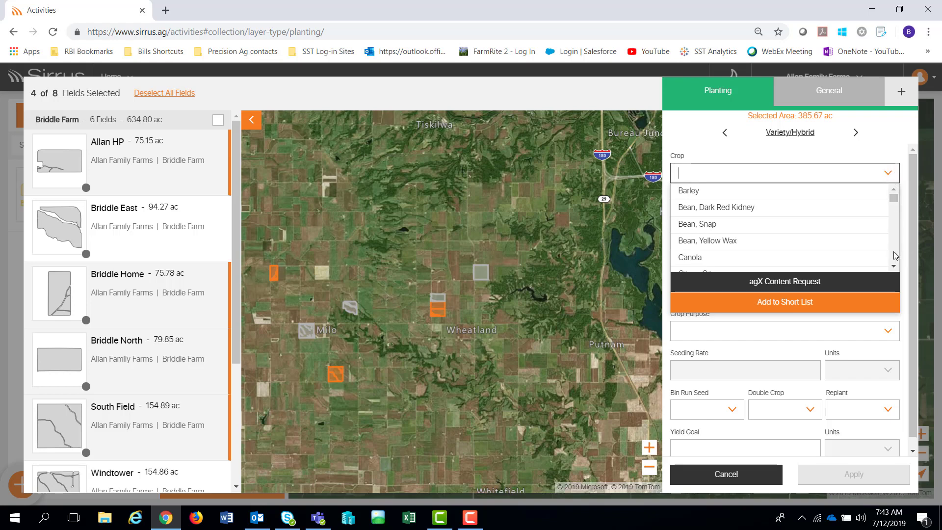
- Remove Fieldpea from the crop short list
{"action": "scroll", "coordinate": [896, 255], "scroll_direction": "down", "scroll_amount": 2}
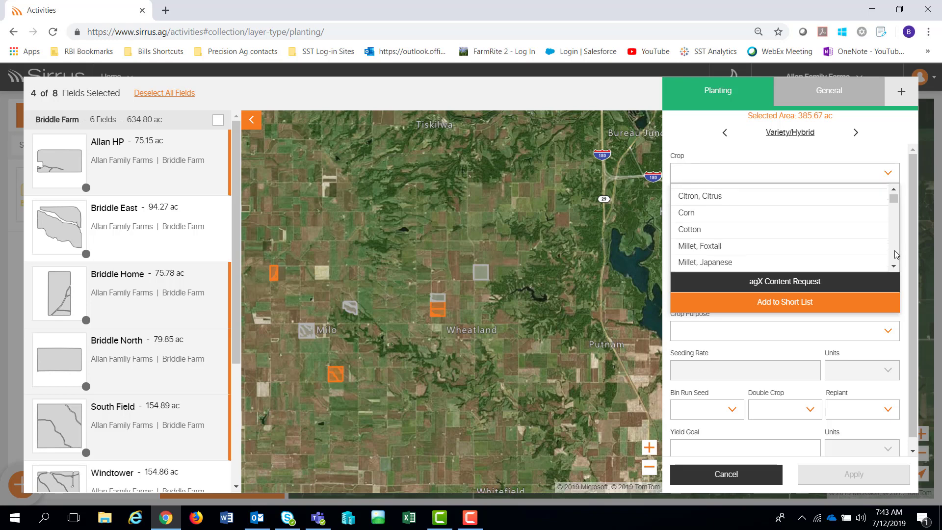
{"action": "scroll", "coordinate": [897, 254], "scroll_direction": "down", "scroll_amount": 2}
{"action": "scroll", "coordinate": [897, 253], "scroll_direction": "down", "scroll_amount": 1}
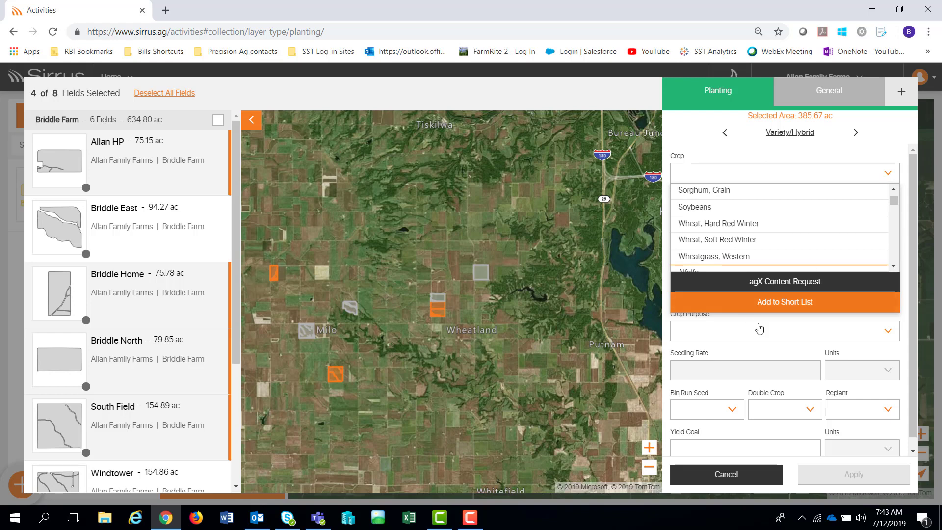
{"action": "left_click", "coordinate": [774, 305]}
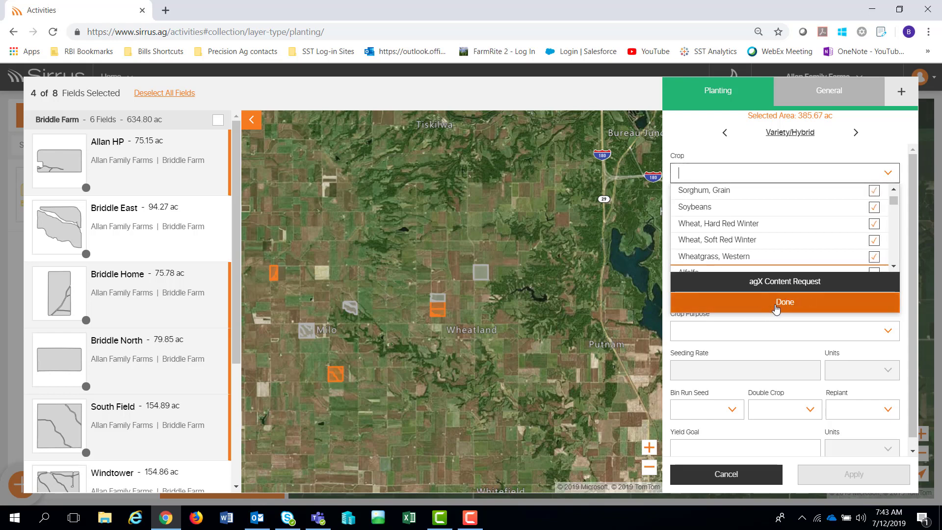
{"action": "scroll", "coordinate": [894, 203], "scroll_direction": "down", "scroll_amount": 5}
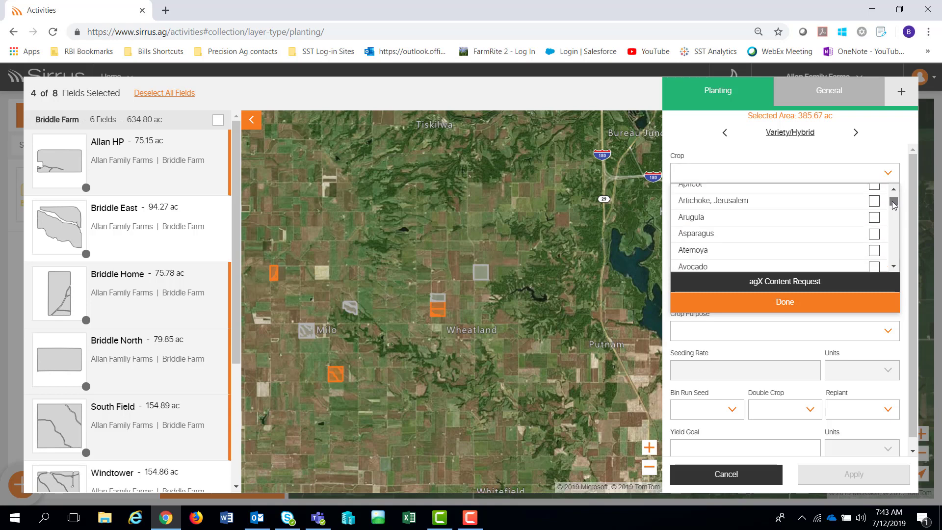
{"action": "left_click_drag", "start_coordinate": [894, 201], "coordinate": [894, 224]}
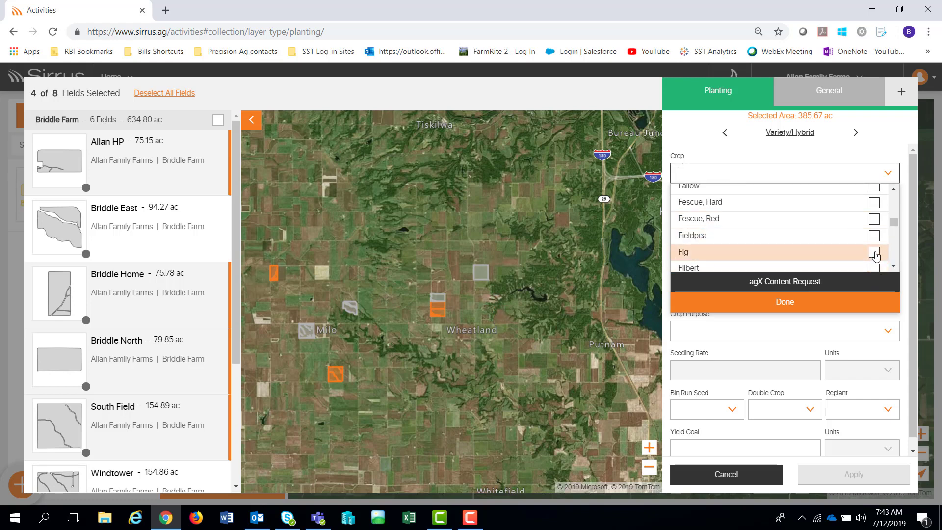
{"action": "left_click", "coordinate": [874, 238]}
{"action": "left_click", "coordinate": [808, 314]}
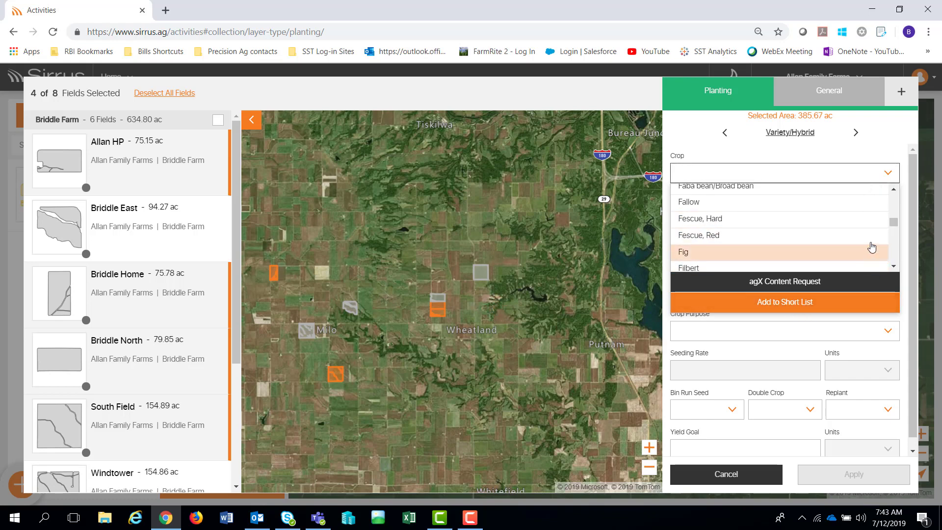
- Set the crop to Soybeans
{"action": "left_click_drag", "start_coordinate": [896, 227], "coordinate": [900, 198]}
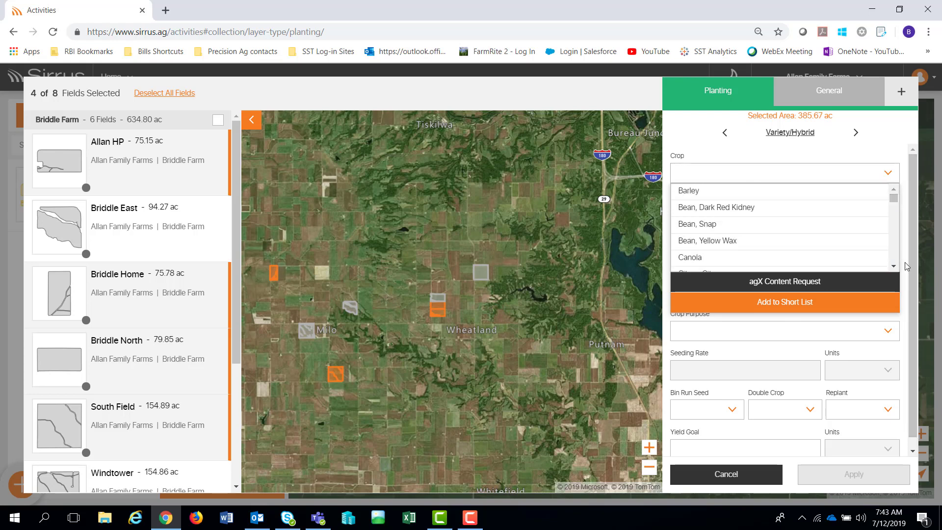
{"action": "scroll", "coordinate": [895, 255], "scroll_direction": "down", "scroll_amount": 2}
{"action": "scroll", "coordinate": [895, 255], "scroll_direction": "down", "scroll_amount": 10}
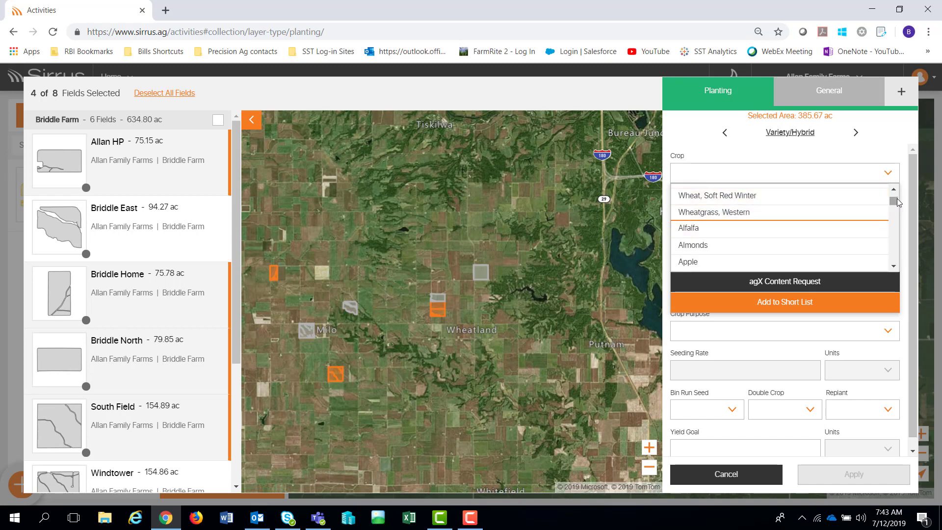
{"action": "left_click_drag", "start_coordinate": [895, 204], "coordinate": [894, 192]}
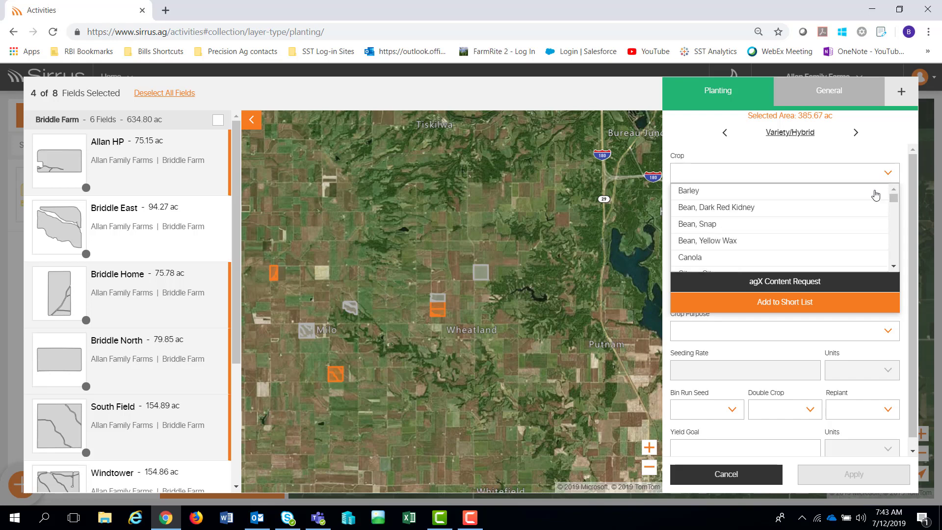
{"action": "scroll", "coordinate": [847, 224], "scroll_direction": "down", "scroll_amount": 3}
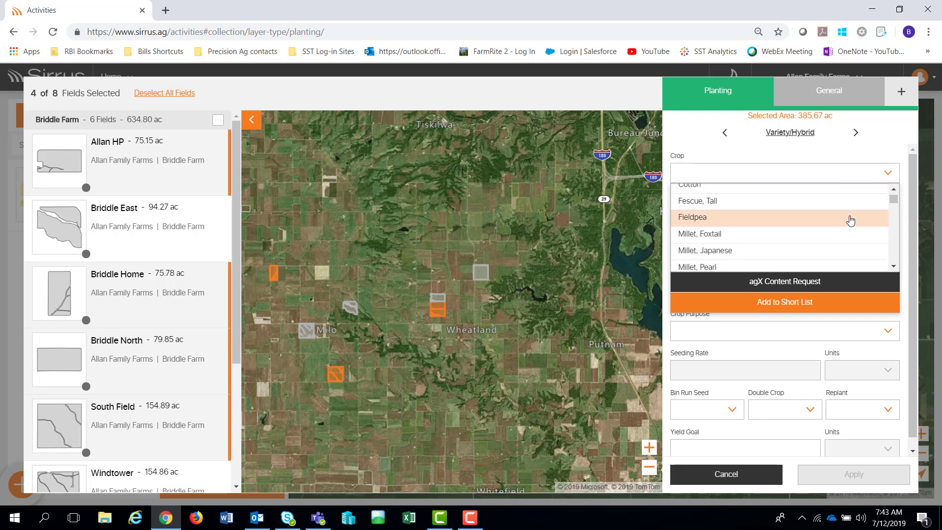
{"action": "scroll", "coordinate": [849, 223], "scroll_direction": "down", "scroll_amount": 5}
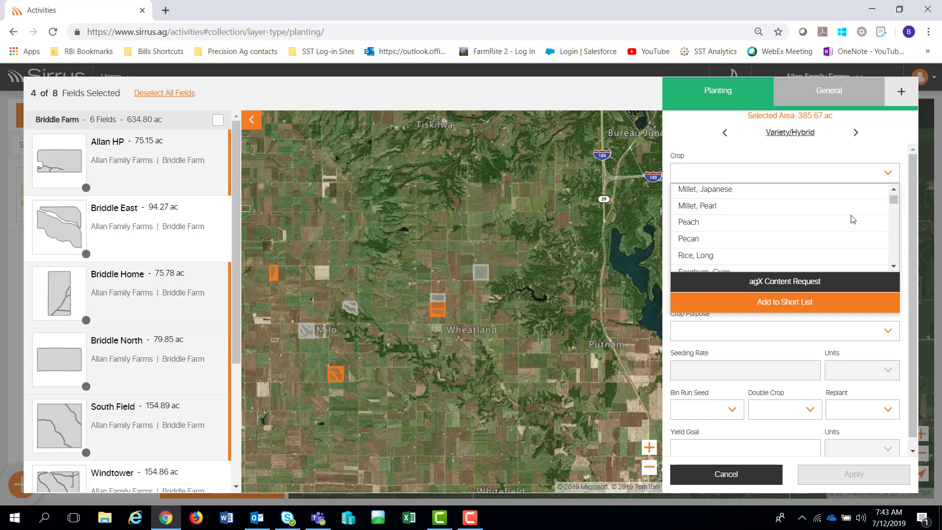
{"action": "left_click", "coordinate": [871, 230]}
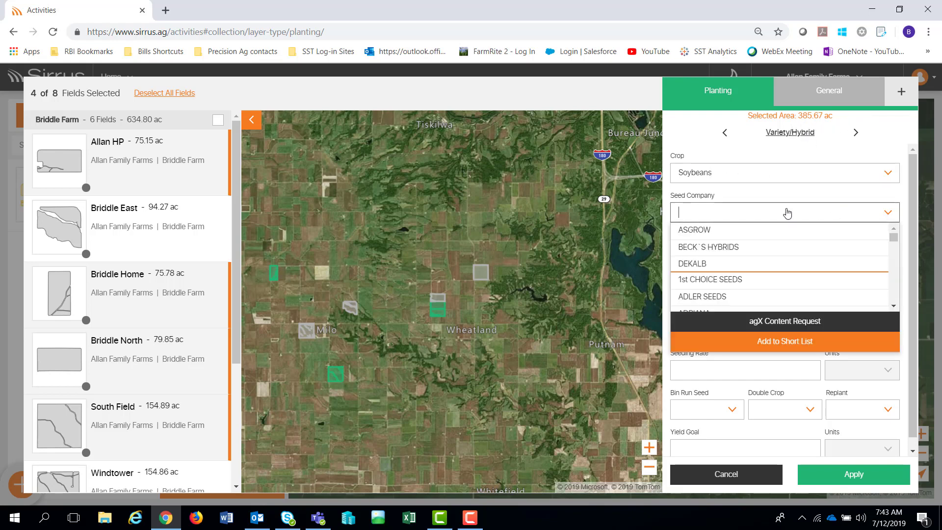
- Choose seed company ASGROW, variety 5801RR, and crop purpose Dry Grain
{"action": "left_click", "coordinate": [885, 217]}
{"action": "left_click", "coordinate": [719, 232]}
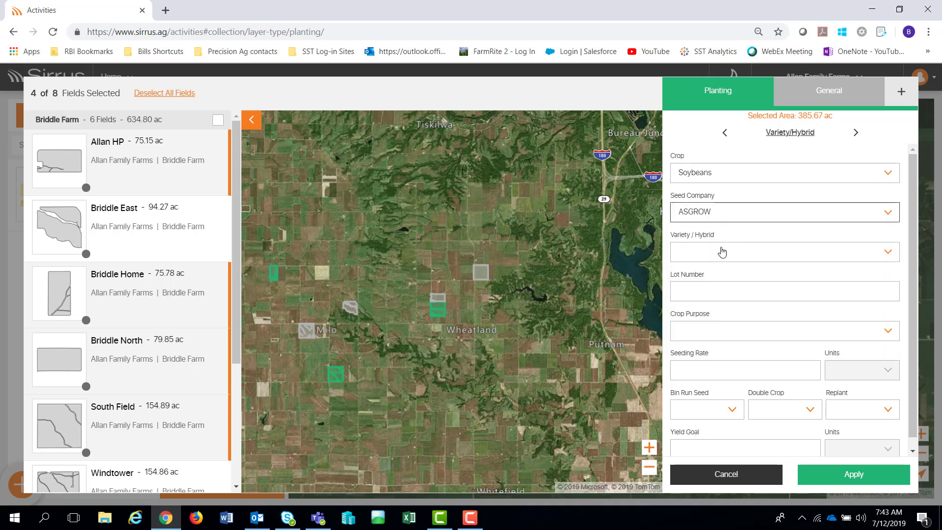
{"action": "left_click", "coordinate": [720, 252]}
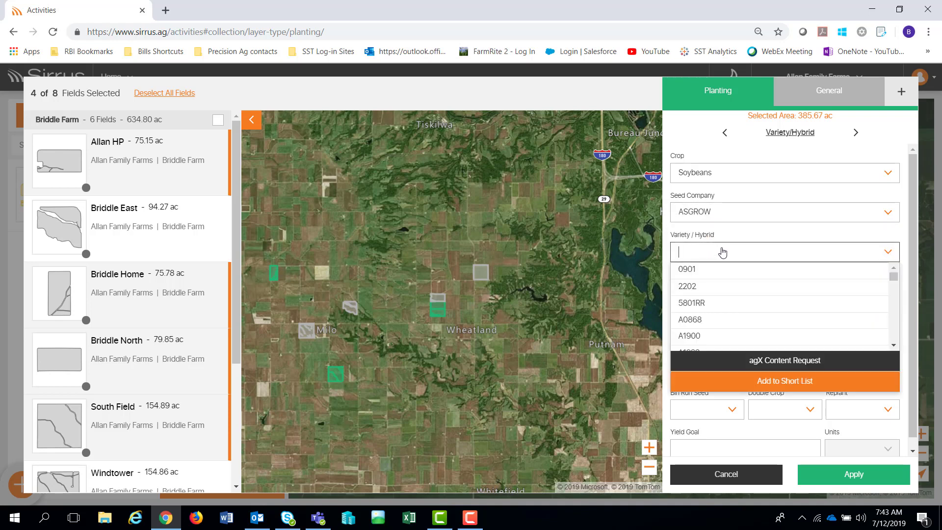
{"action": "left_click", "coordinate": [709, 303]}
{"action": "left_click", "coordinate": [711, 333]}
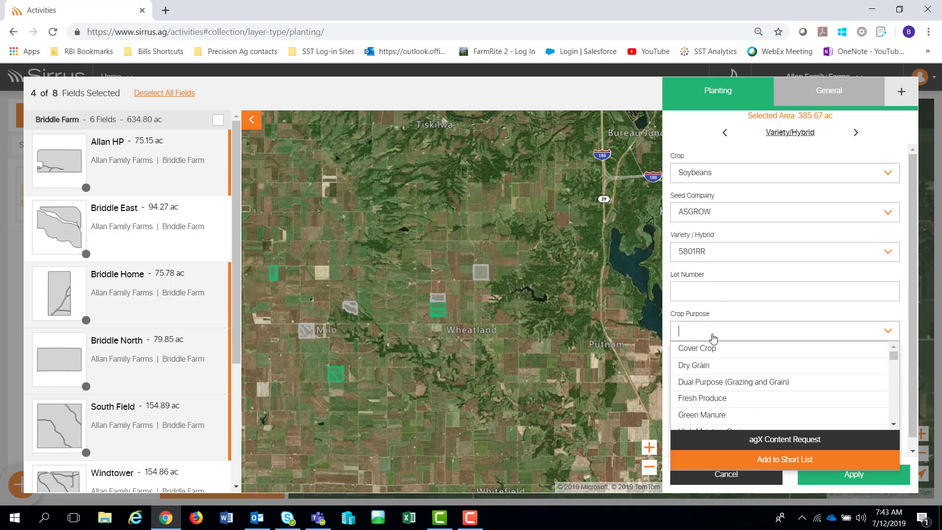
{"action": "left_click", "coordinate": [709, 365]}
- Enter a seeding rate of 155000 seed/ac
{"action": "left_click", "coordinate": [712, 365]}
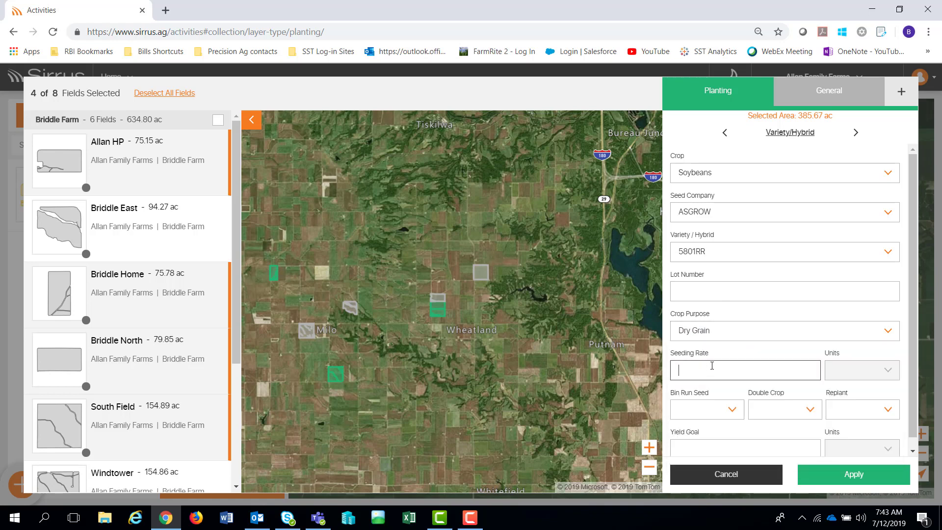
{"action": "type", "text": "155000"}
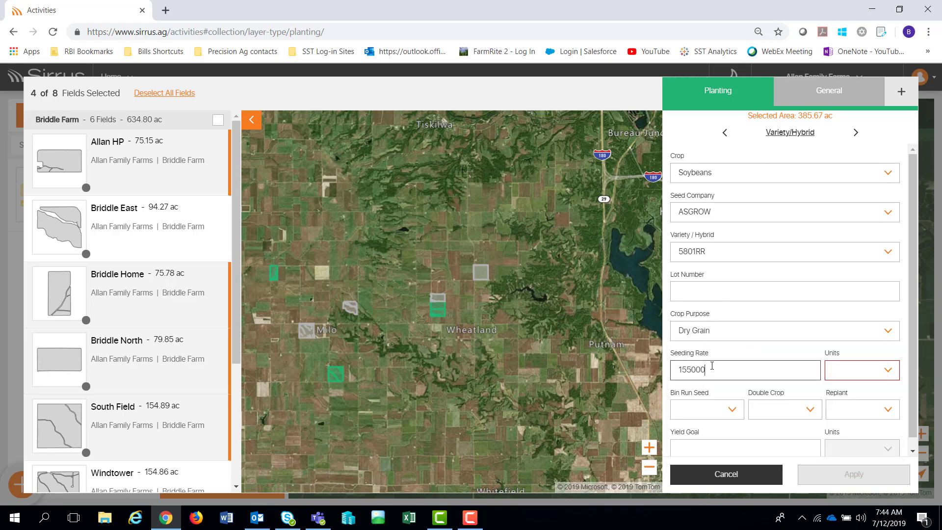
{"action": "left_click", "coordinate": [854, 369]}
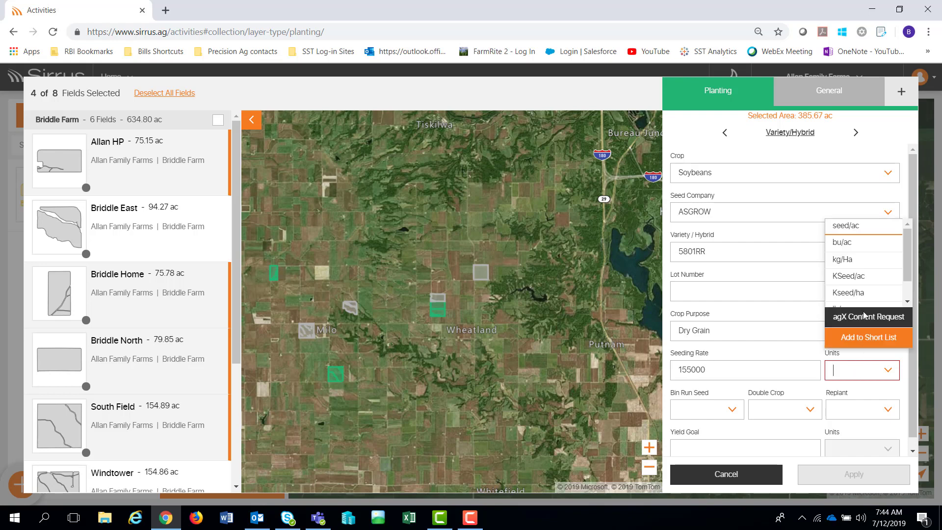
{"action": "left_click", "coordinate": [869, 227]}
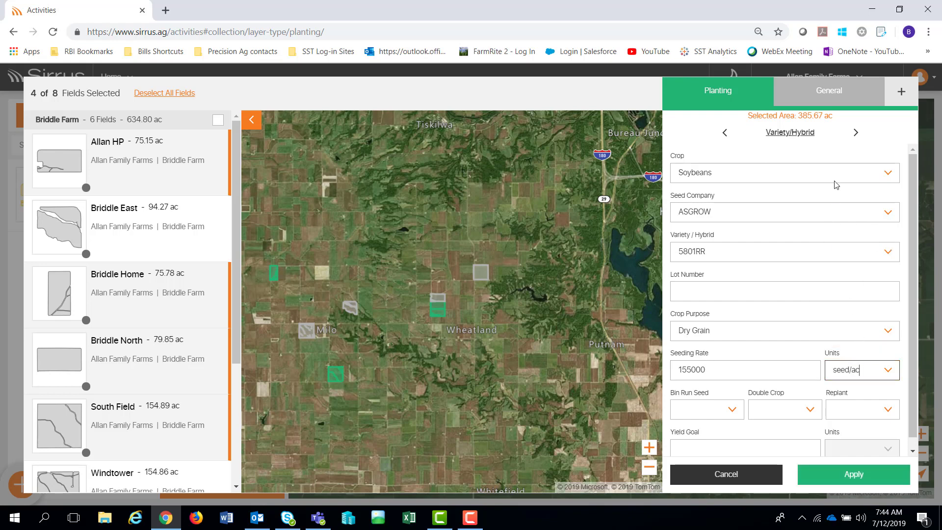
{"action": "left_click", "coordinate": [855, 133]}
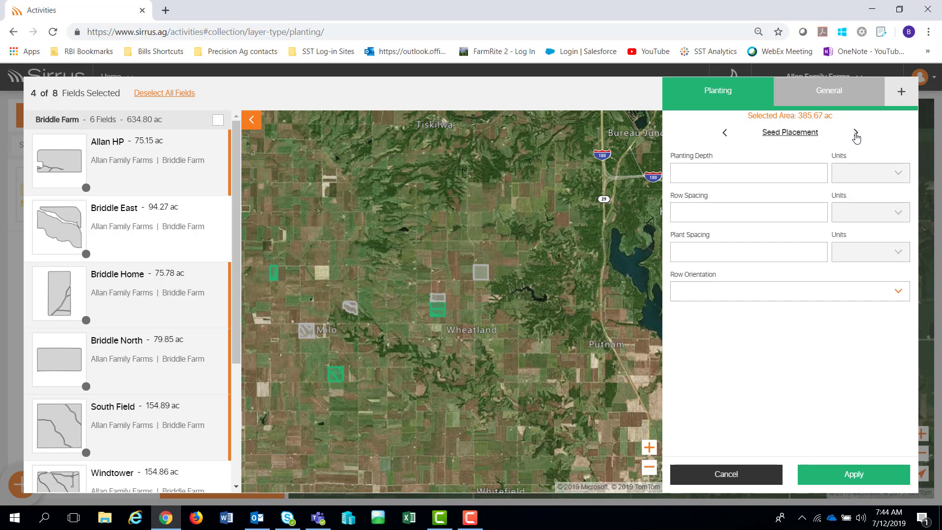
- Page through seed treatment, soil, sensitive area, weather, equipment and health sections without filling them
{"action": "left_click", "coordinate": [856, 134]}
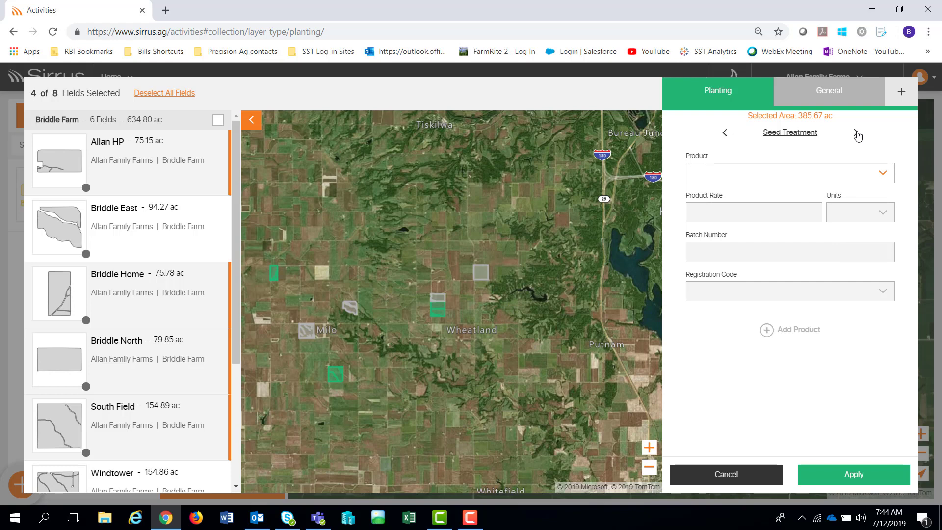
{"action": "left_click", "coordinate": [856, 134]}
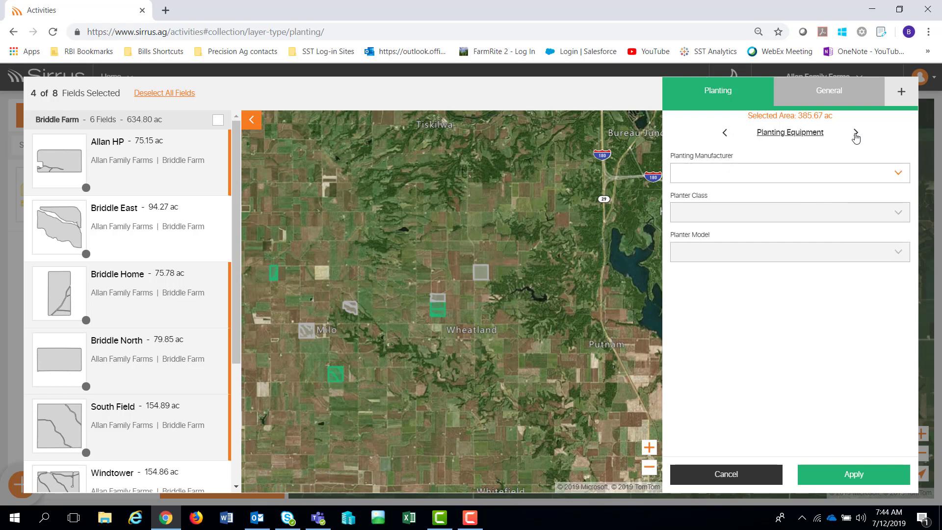
{"action": "left_click", "coordinate": [856, 134]}
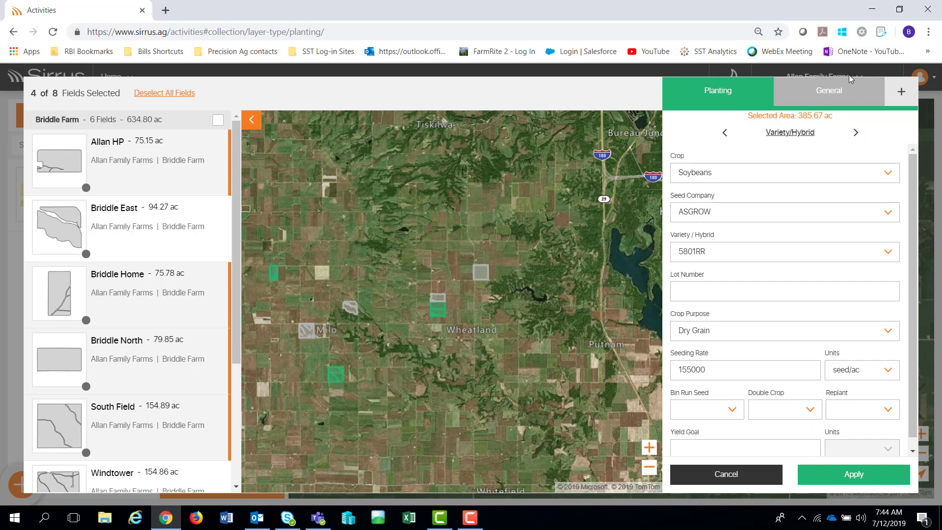
{"action": "left_click", "coordinate": [832, 94]}
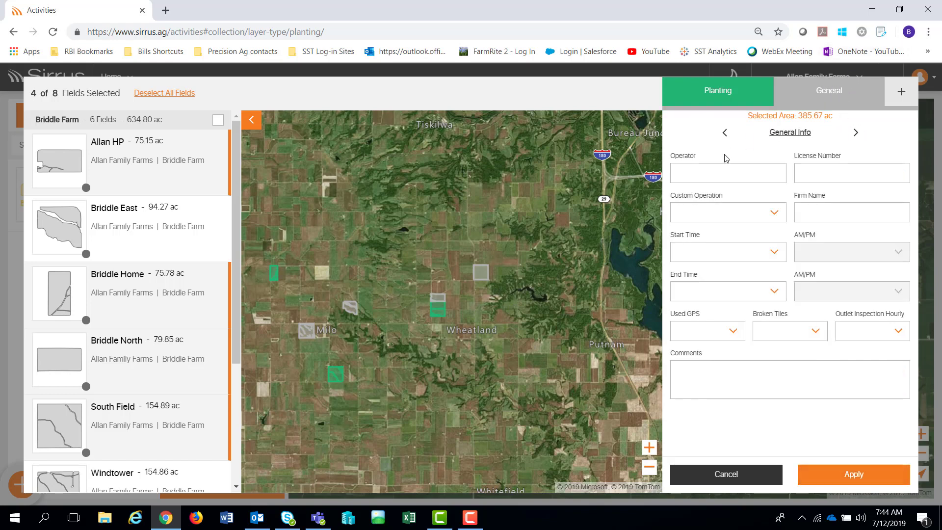
{"action": "left_click", "coordinate": [856, 133]}
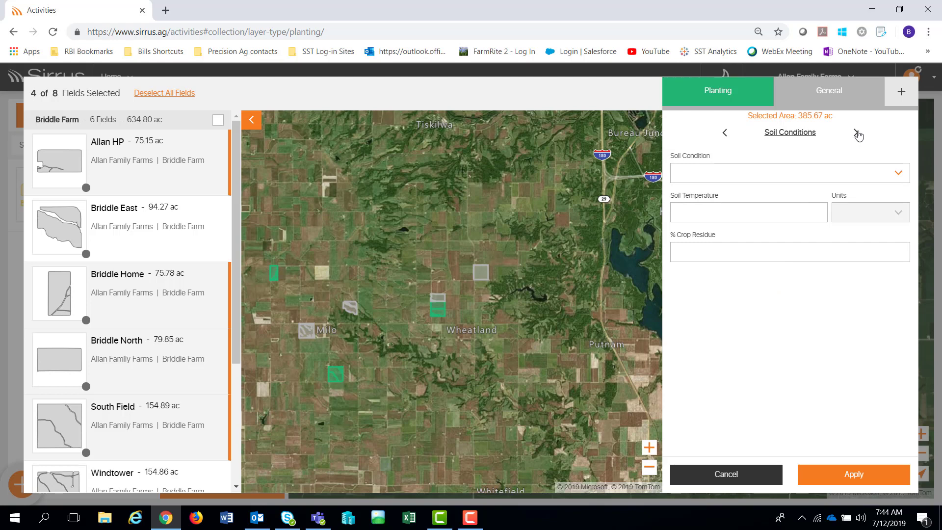
{"action": "left_click", "coordinate": [856, 134]}
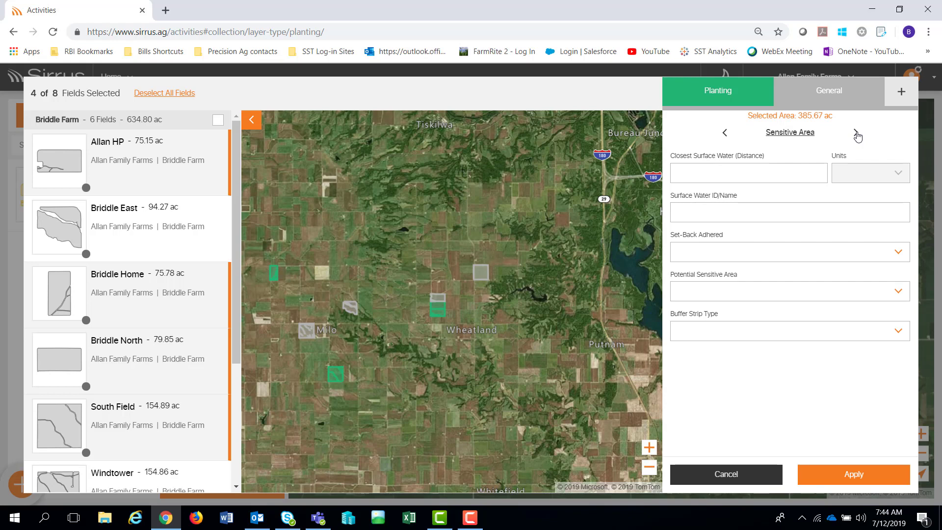
{"action": "left_click", "coordinate": [856, 134]}
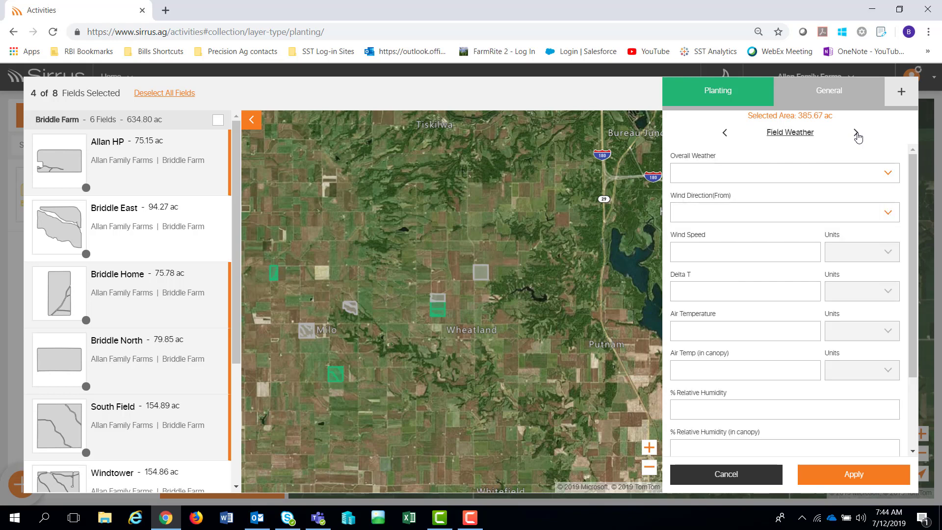
{"action": "left_click", "coordinate": [856, 134]}
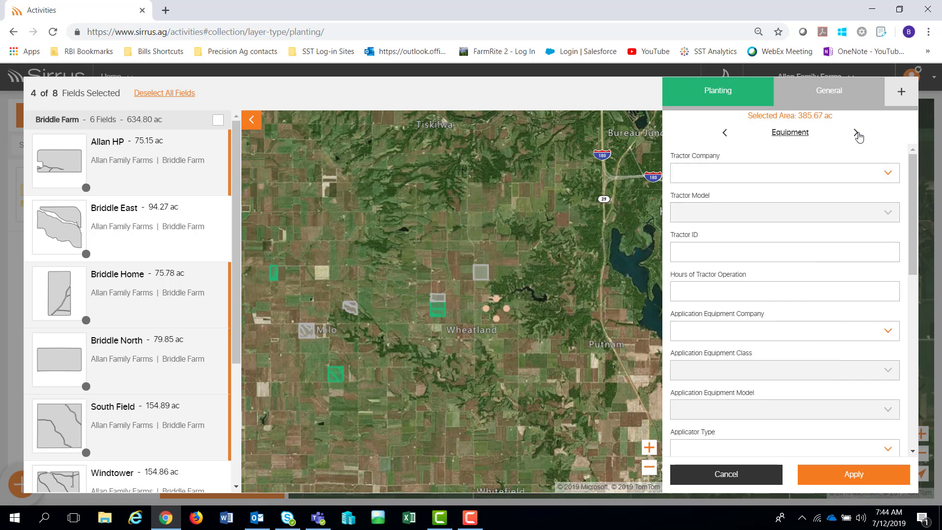
{"action": "left_click", "coordinate": [856, 135]}
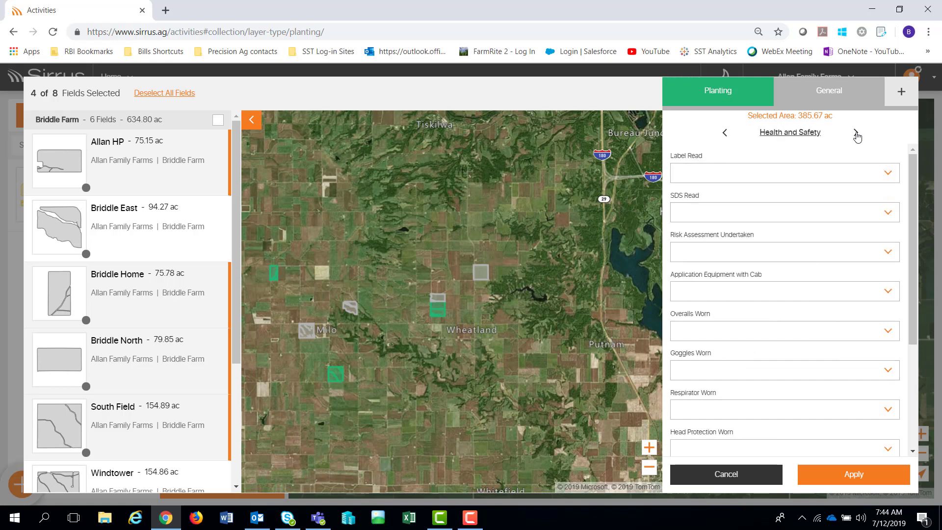
{"action": "left_click", "coordinate": [857, 134]}
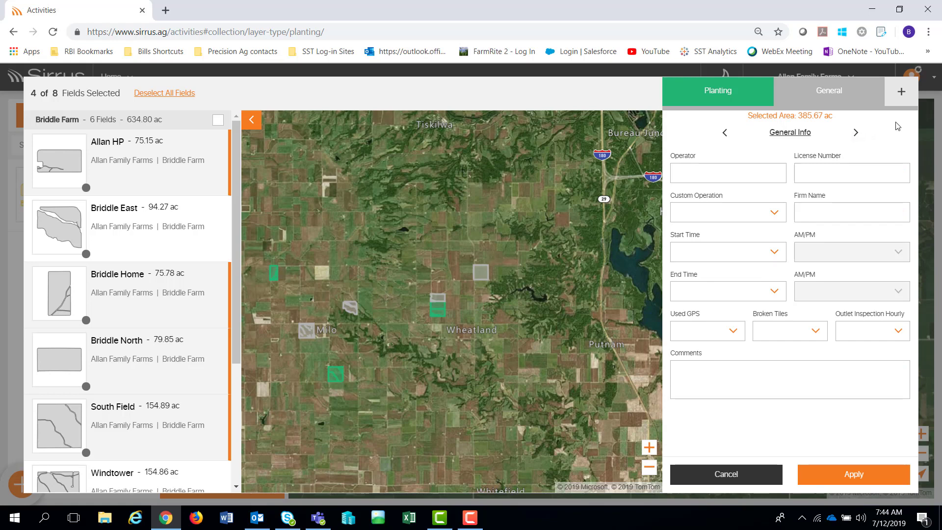
- Add a Crop Protection & Fertilizer activity with Commercial Fertilizer 0-0-60 at 240 lb/ac
{"action": "left_click", "coordinate": [901, 94]}
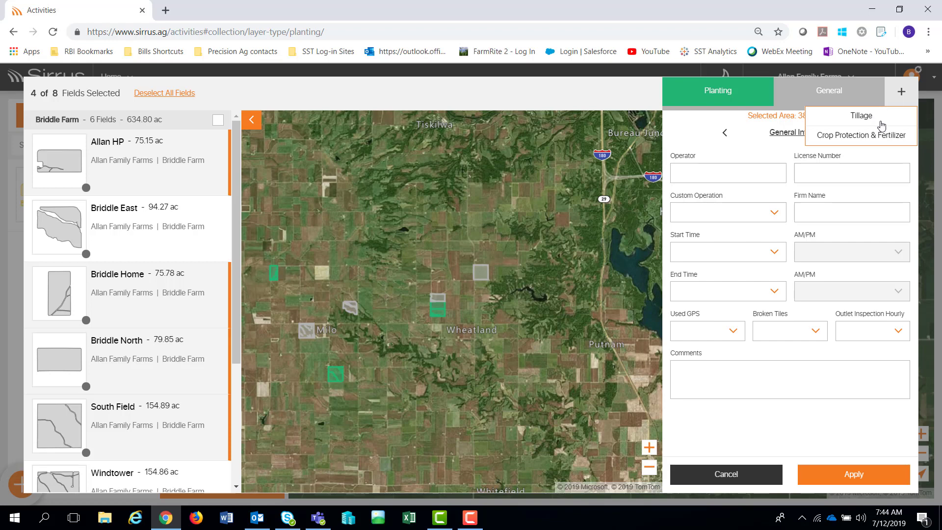
{"action": "left_click", "coordinate": [853, 141]}
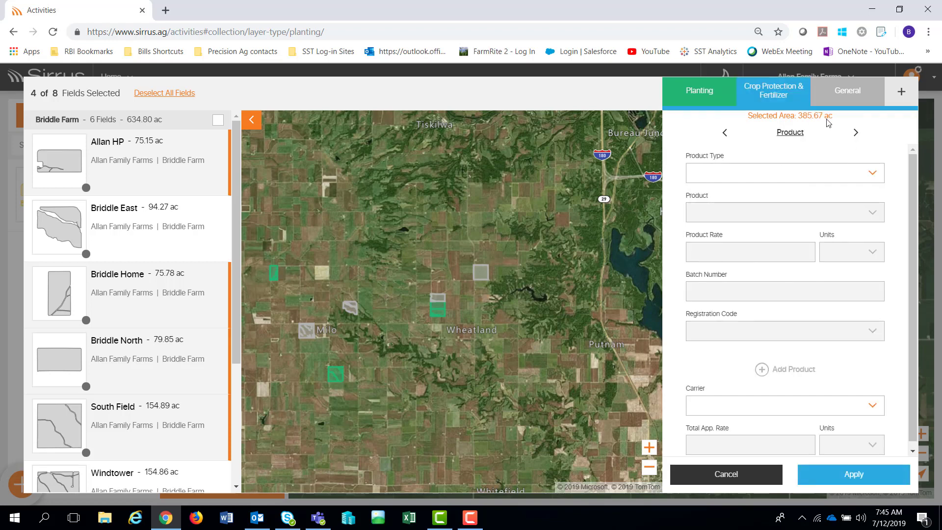
{"action": "left_click", "coordinate": [872, 174]}
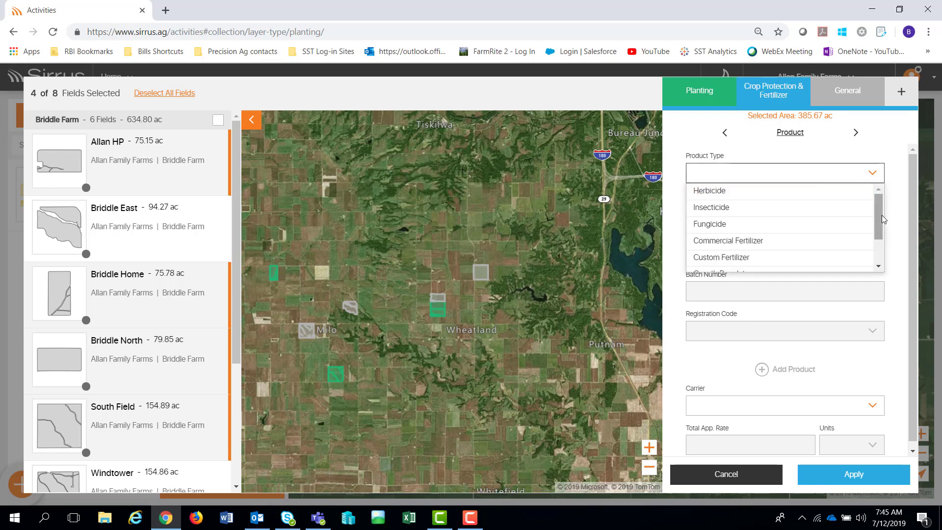
{"action": "left_click", "coordinate": [731, 241]}
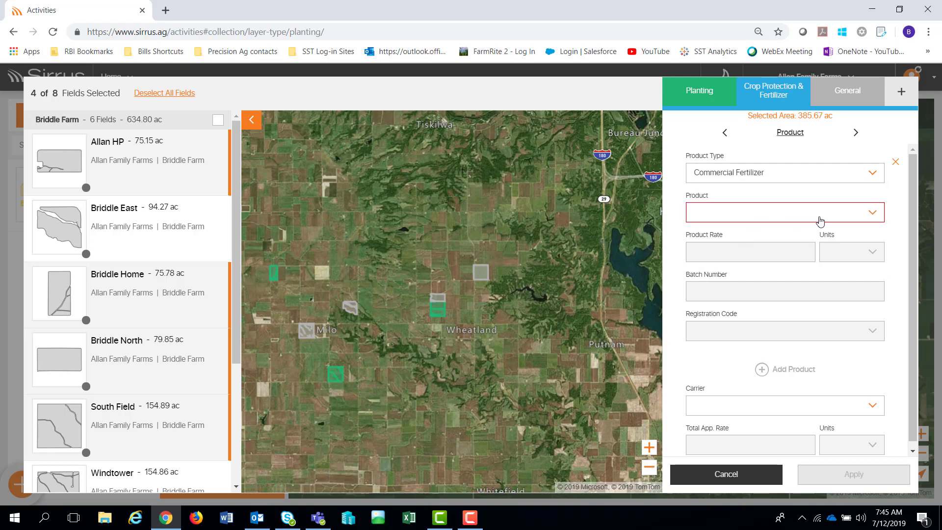
{"action": "left_click", "coordinate": [873, 215]}
{"action": "left_click", "coordinate": [741, 230]}
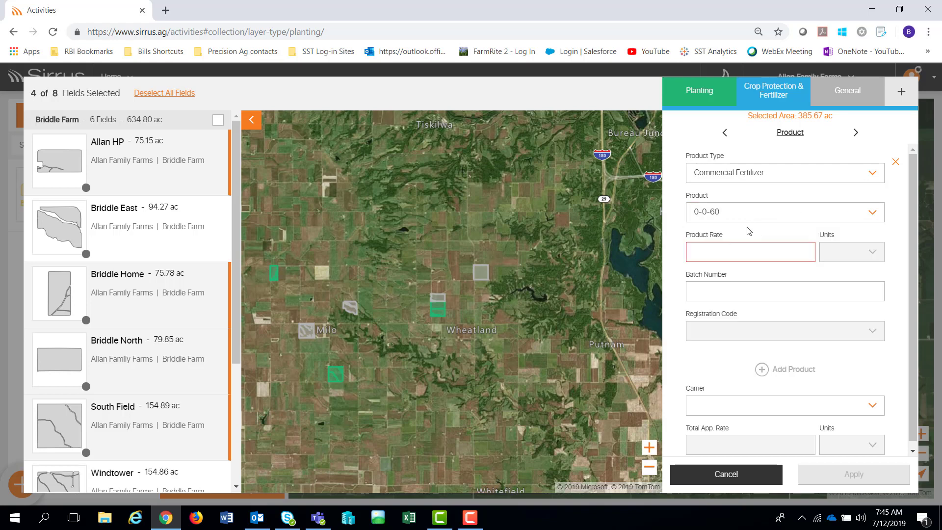
{"action": "left_click", "coordinate": [737, 250]}
{"action": "type", "text": "240"}
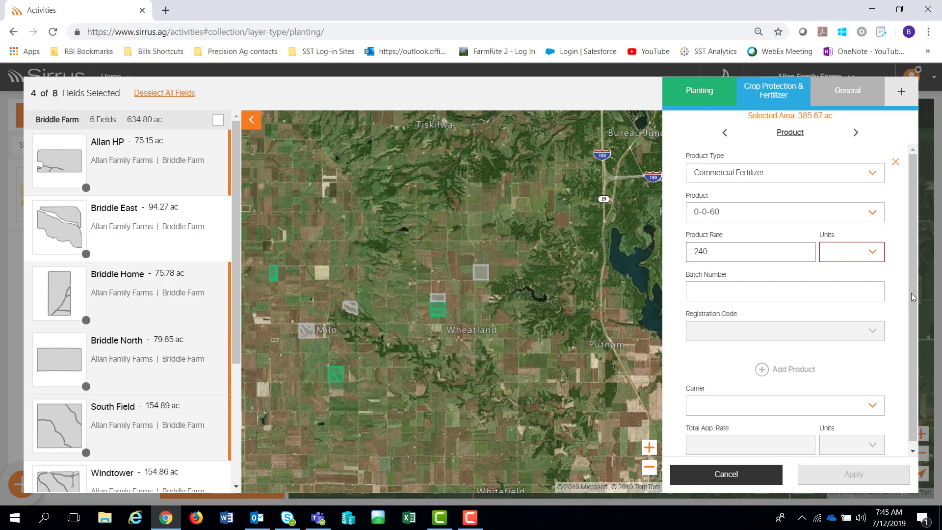
{"action": "left_click", "coordinate": [854, 251]}
{"action": "left_click", "coordinate": [851, 269]}
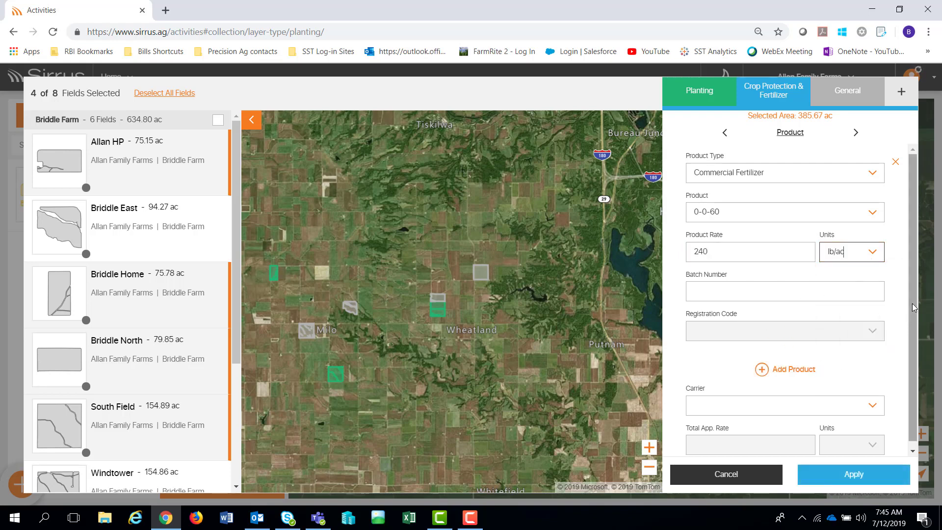
{"action": "left_click_drag", "start_coordinate": [913, 303], "coordinate": [914, 358]}
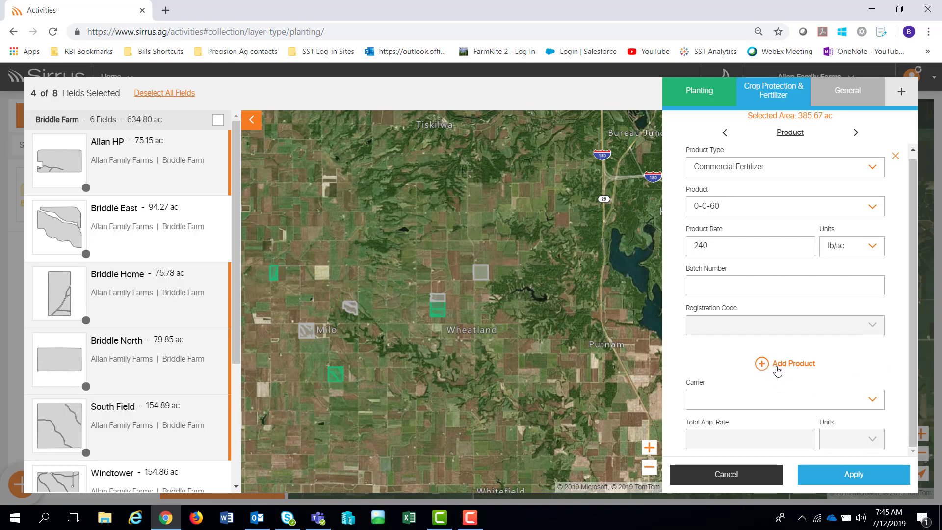
- Add a product entry of Commercial Fertilizer 18-46-0 DAP at 240 lb/ac
{"action": "left_click", "coordinate": [760, 363]}
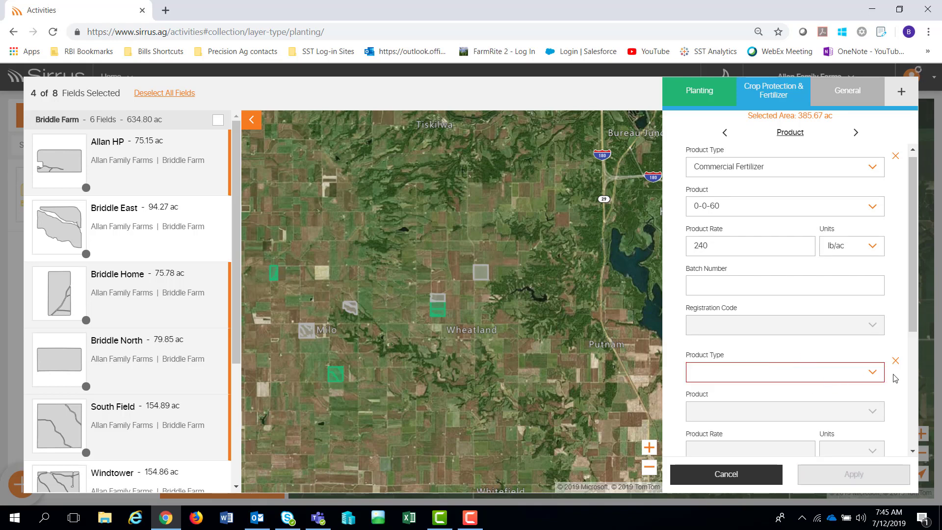
{"action": "left_click_drag", "start_coordinate": [907, 321], "coordinate": [908, 391]}
{"action": "left_click", "coordinate": [873, 240]}
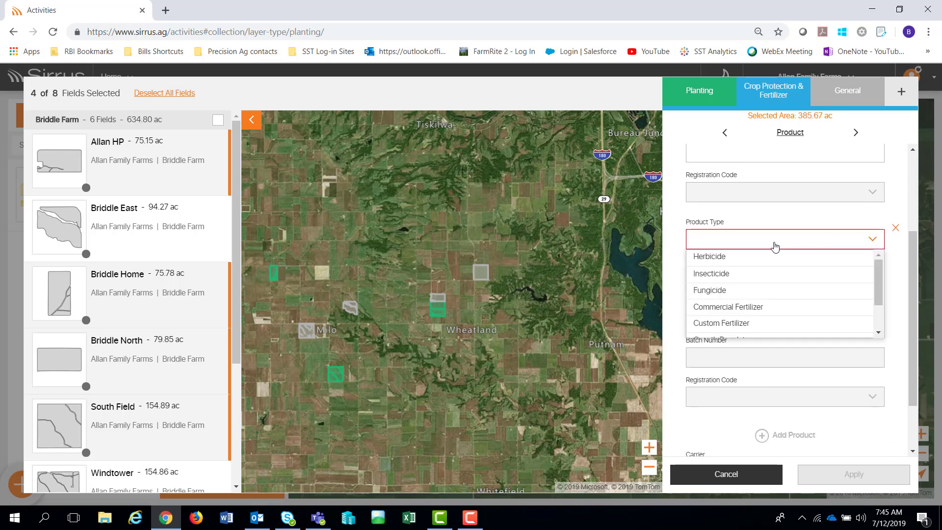
{"action": "left_click", "coordinate": [743, 307]}
{"action": "left_click", "coordinate": [811, 277]}
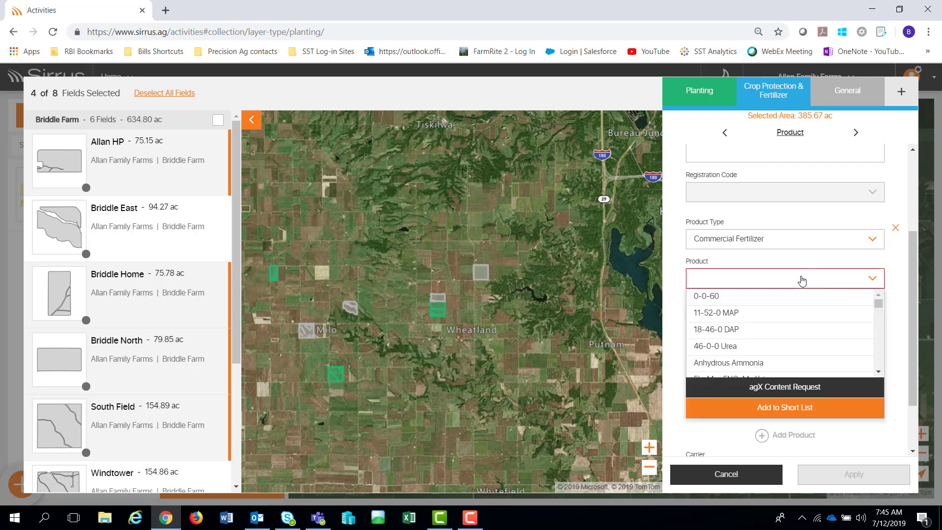
{"action": "left_click", "coordinate": [742, 331]}
{"action": "left_click", "coordinate": [735, 321]}
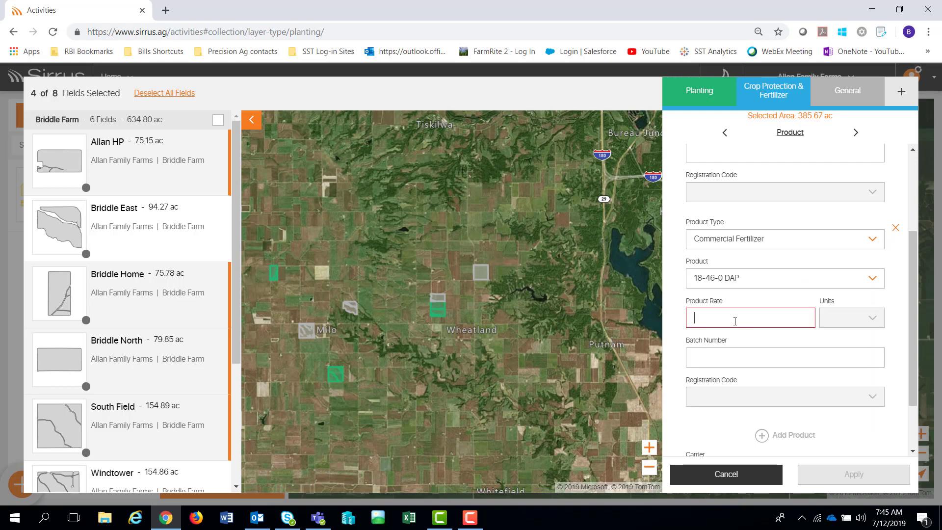
{"action": "type", "text": "240"}
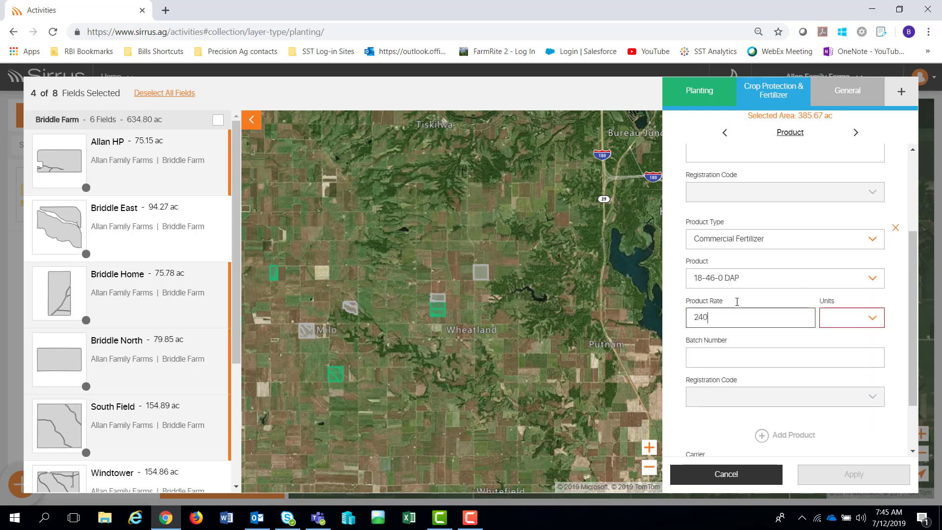
{"action": "left_click", "coordinate": [859, 318]}
{"action": "left_click", "coordinate": [853, 339]}
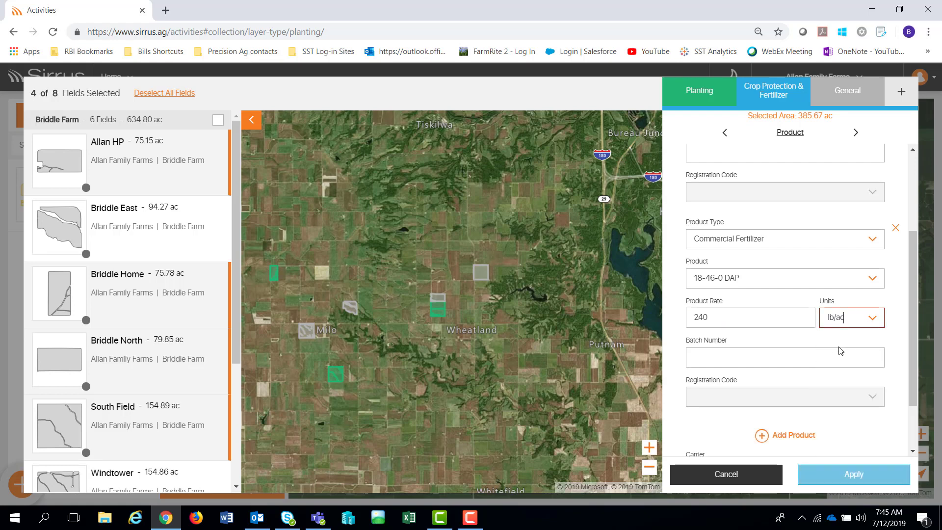
{"action": "scroll", "coordinate": [913, 387], "scroll_direction": "down", "scroll_amount": 3}
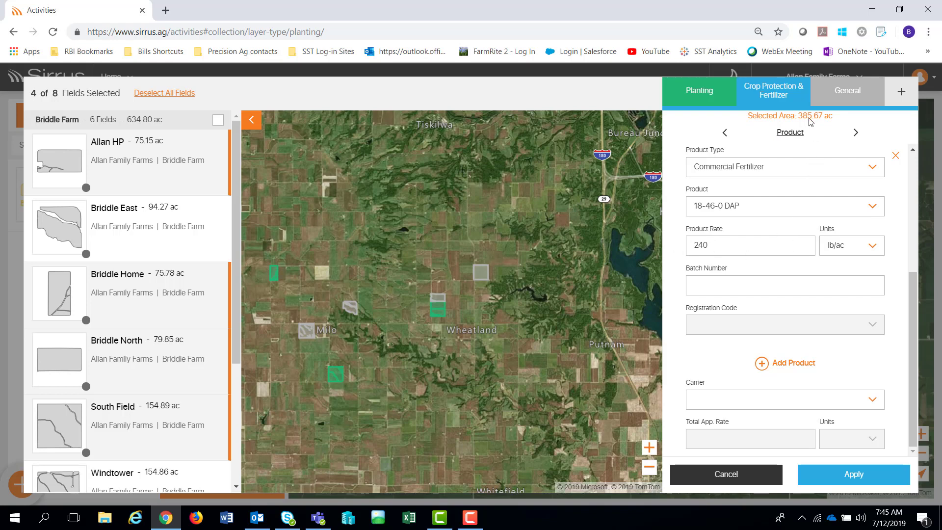
- Apply the Soybeans 5801RR planting activity to the four selected Briddle Farm fields
{"action": "left_click", "coordinate": [853, 479]}
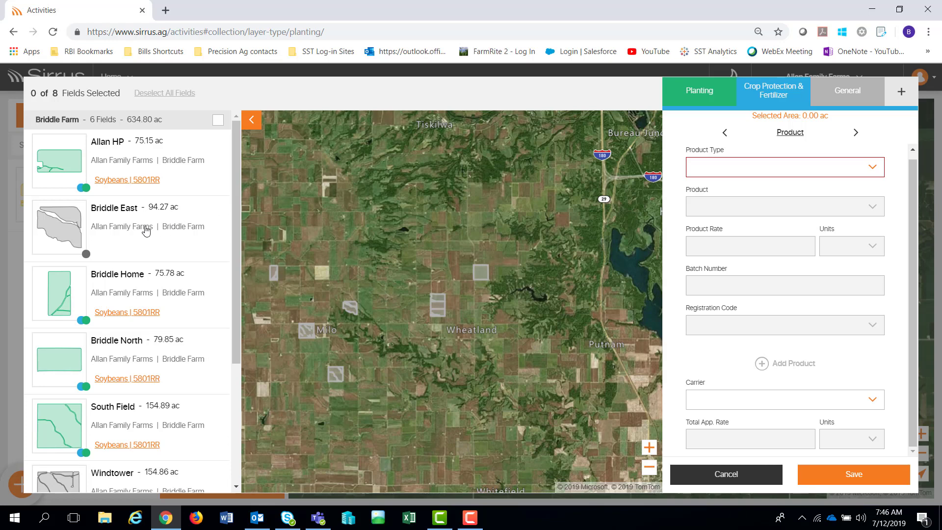
- Select Briddle East, Windtower, Old Barn and Walker HP, totalling 486.88 ac
{"action": "left_click", "coordinate": [161, 212]}
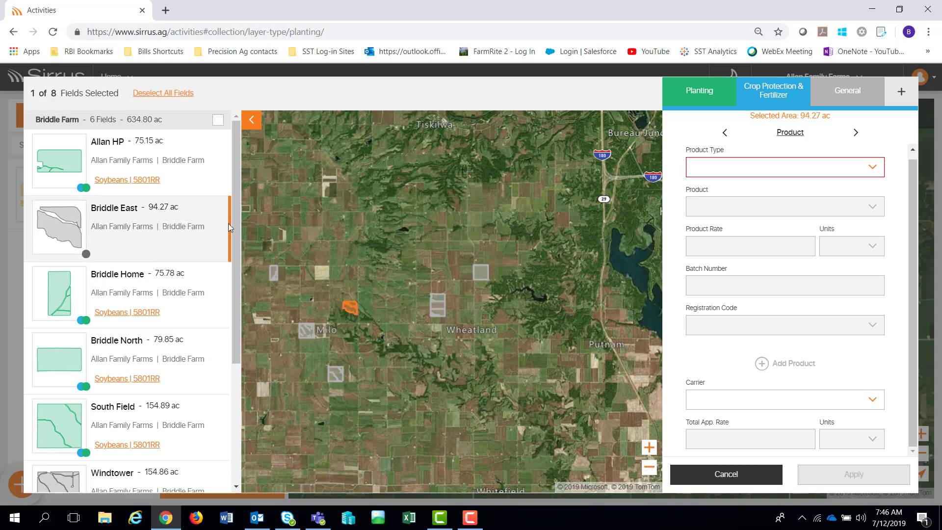
{"action": "left_click_drag", "start_coordinate": [235, 223], "coordinate": [230, 354]}
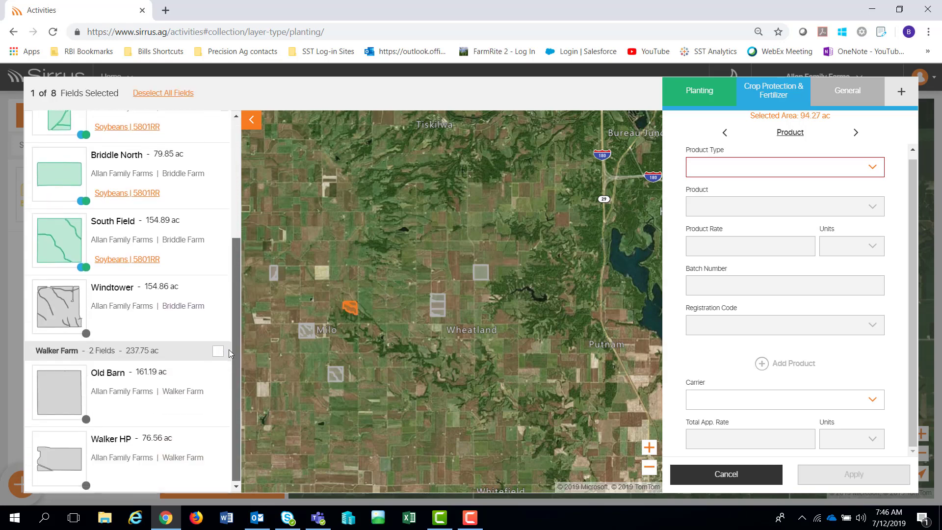
{"action": "left_click", "coordinate": [118, 301]}
{"action": "left_click", "coordinate": [124, 398]}
{"action": "left_click", "coordinate": [134, 458]}
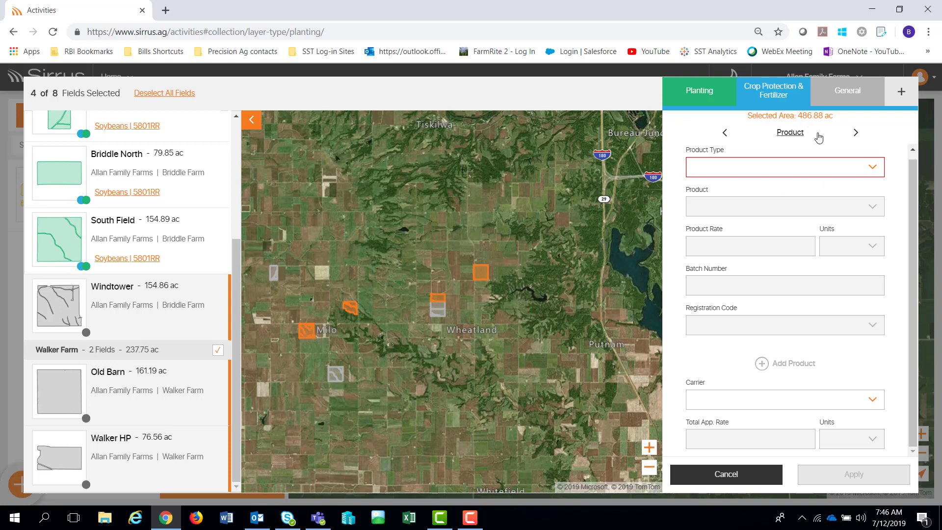
- In the planting details, set the crop to Corn, seed company PIONEER, and hybrid 3085
{"action": "left_click", "coordinate": [700, 95]}
{"action": "left_click", "coordinate": [881, 174]}
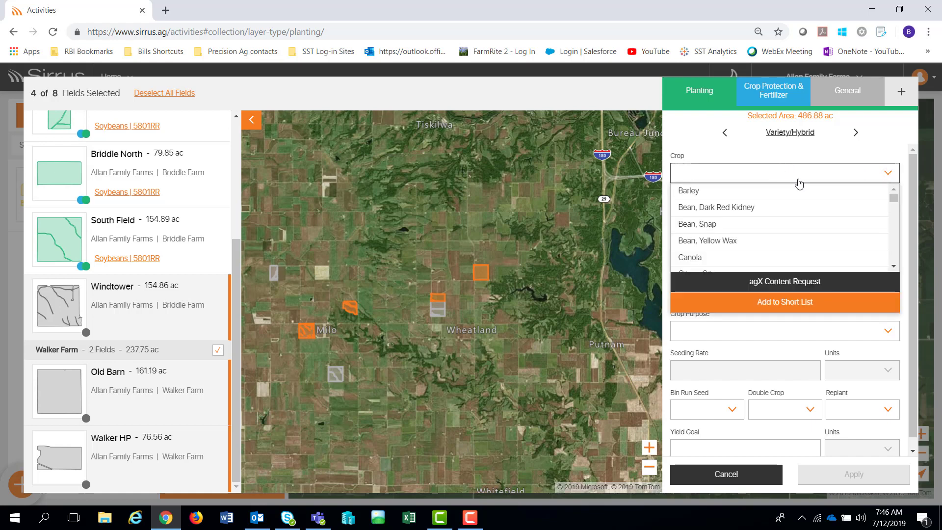
{"action": "scroll", "coordinate": [894, 256], "scroll_direction": "down", "scroll_amount": 1}
{"action": "scroll", "coordinate": [894, 256], "scroll_direction": "down", "scroll_amount": 1}
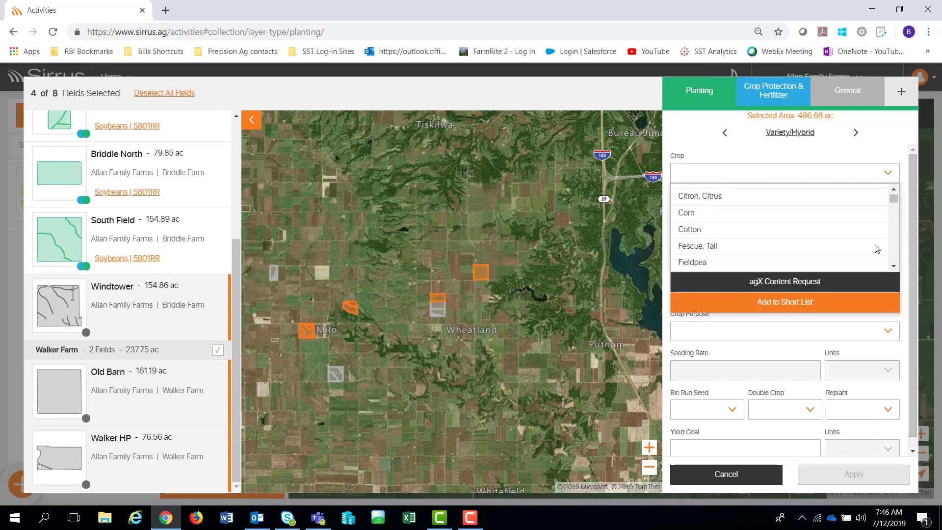
{"action": "left_click", "coordinate": [708, 213]}
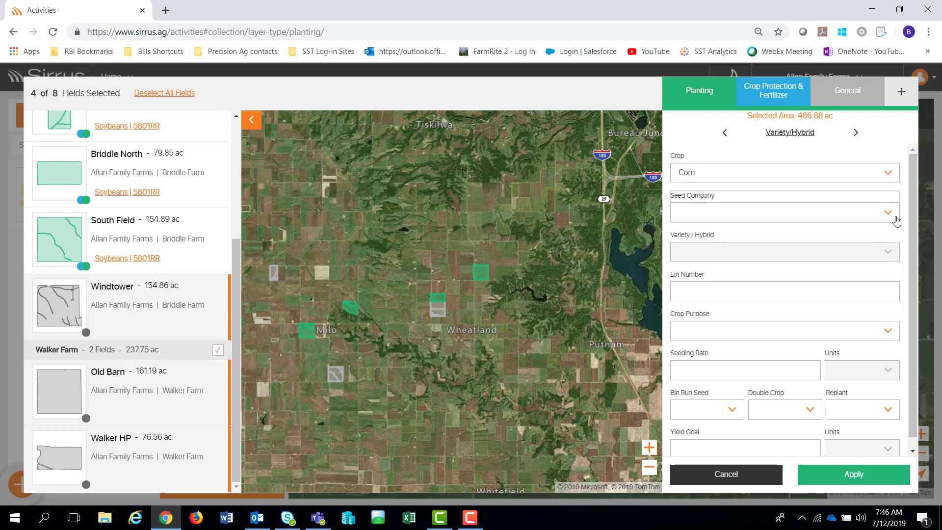
{"action": "left_click", "coordinate": [886, 214]}
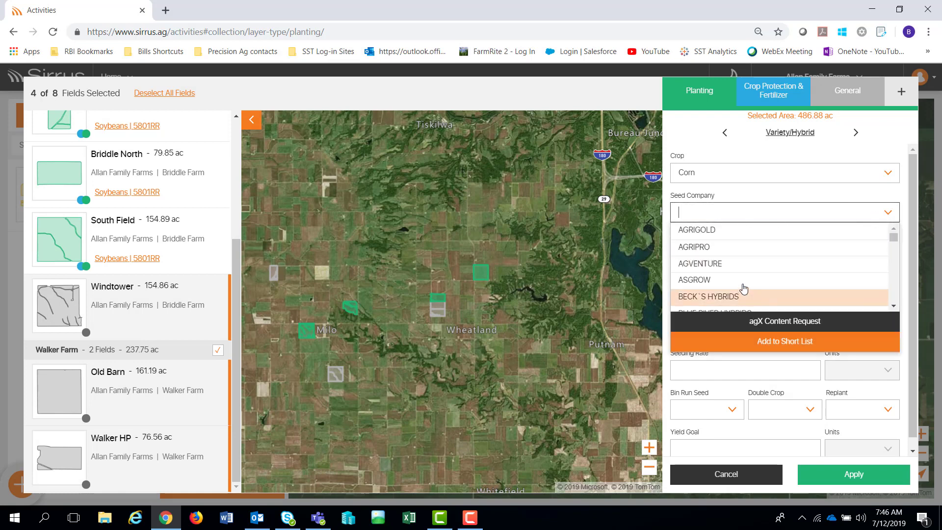
{"action": "scroll", "coordinate": [740, 268], "scroll_direction": "down", "scroll_amount": 4}
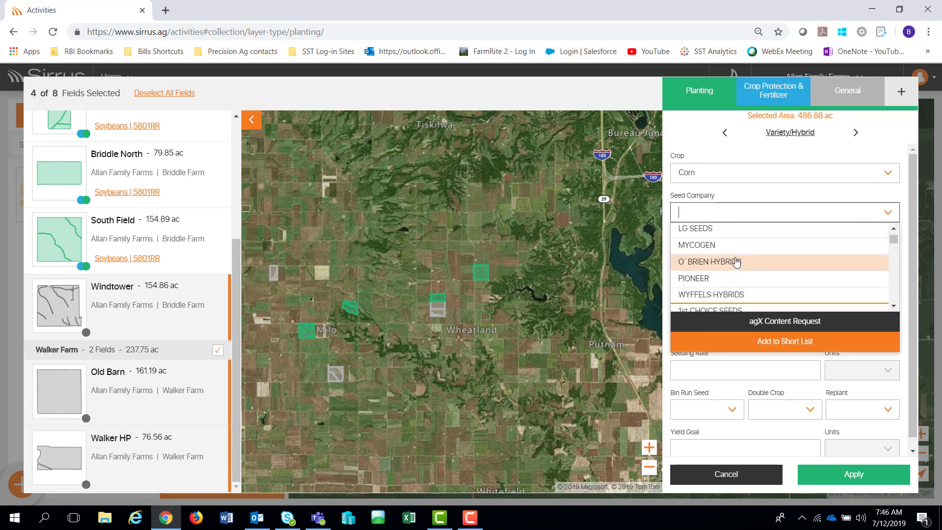
{"action": "left_click", "coordinate": [714, 278]}
{"action": "left_click", "coordinate": [704, 255]}
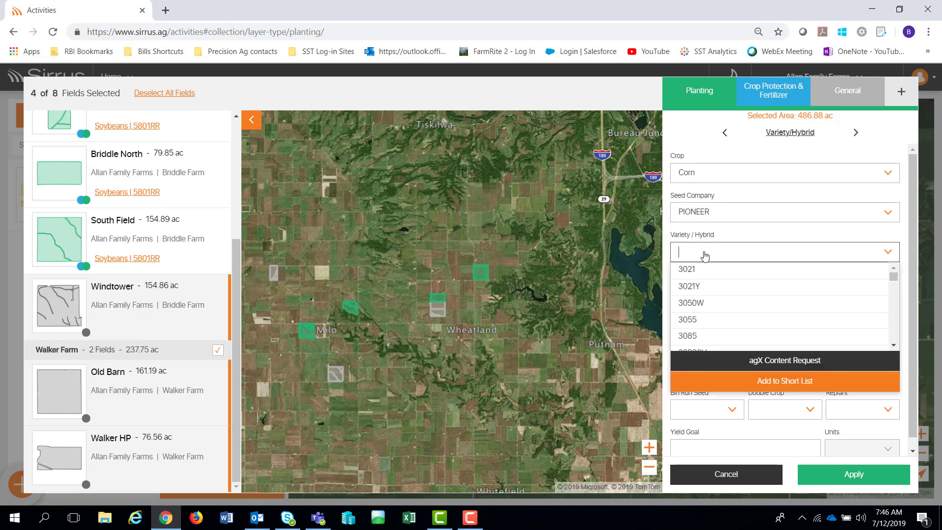
{"action": "left_click", "coordinate": [694, 339]}
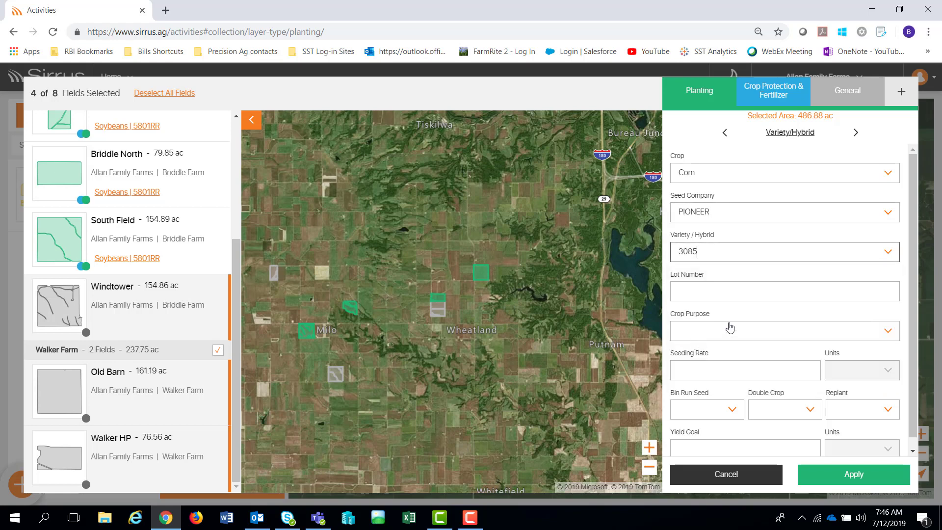
- Set the crop purpose to Dry Grain and the seeding rate to 32000 seed/ac
{"action": "left_click", "coordinate": [717, 331]}
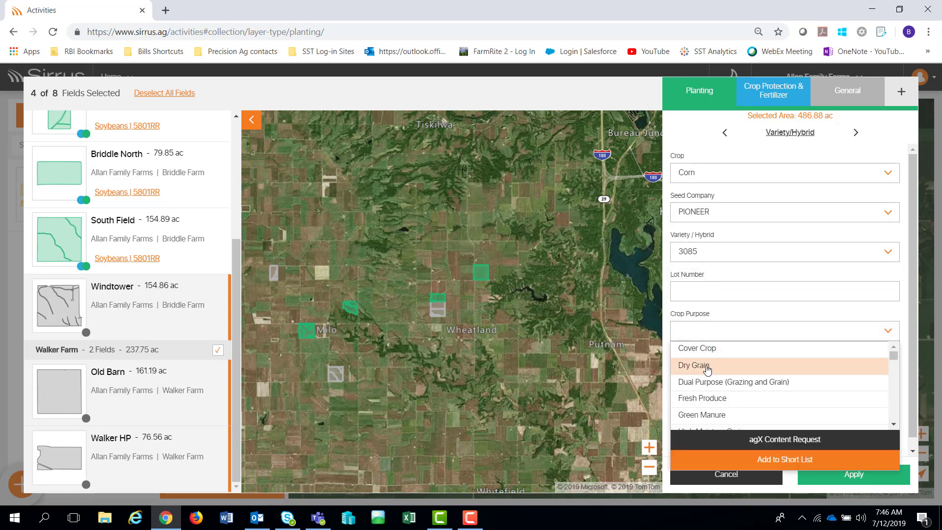
{"action": "left_click", "coordinate": [714, 363]}
{"action": "left_click", "coordinate": [717, 367]}
{"action": "type", "text": "32"}
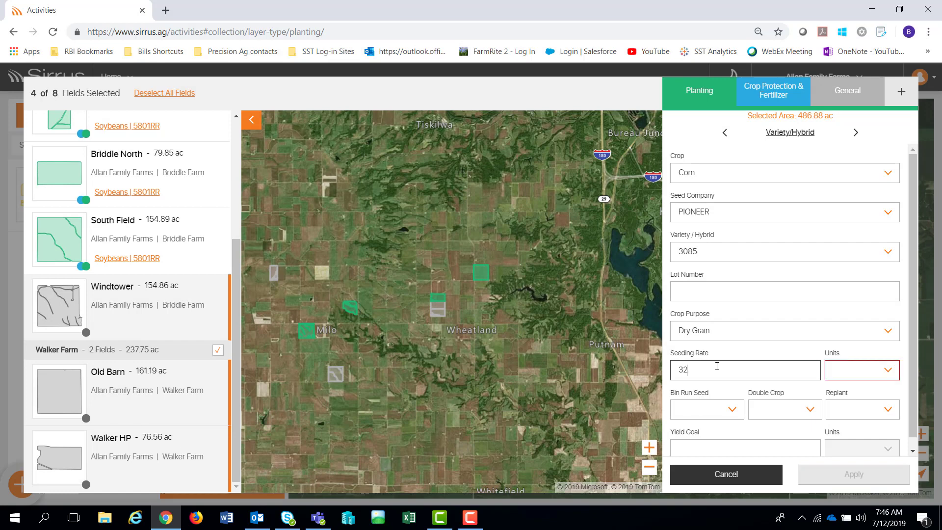
{"action": "type", "text": "0000"}
{"action": "left_click", "coordinate": [855, 375]}
{"action": "left_click", "coordinate": [855, 254]}
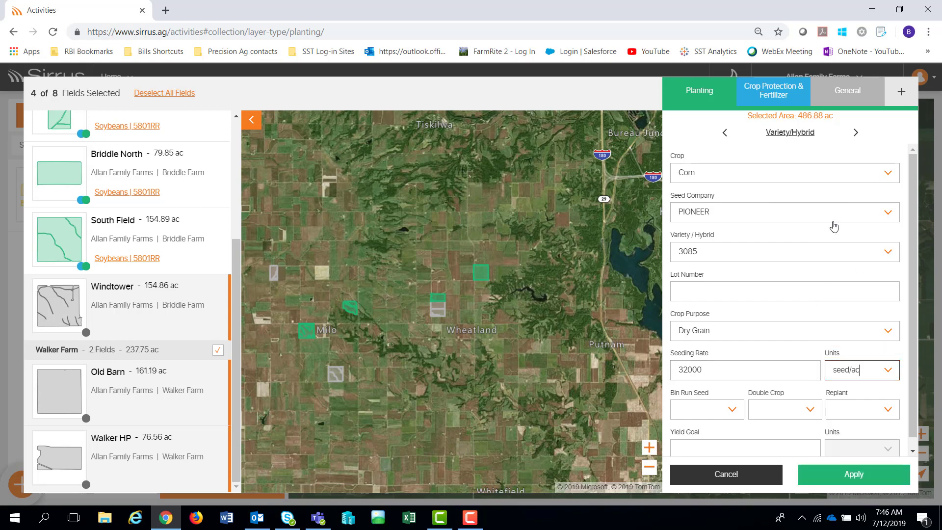
- Page through seed placement, seed treatment and planting equipment, then open crop protection and fertilizer
{"action": "left_click", "coordinate": [856, 132]}
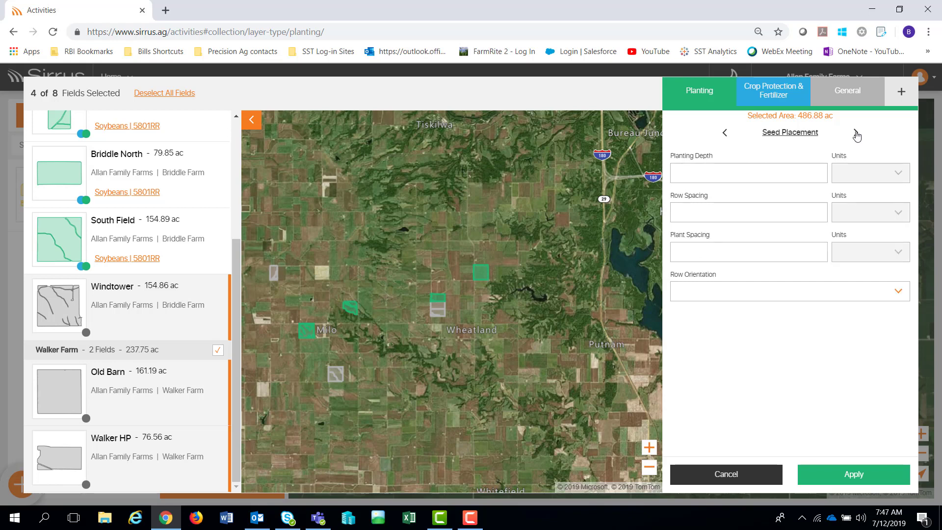
{"action": "left_click", "coordinate": [855, 133]}
{"action": "left_click", "coordinate": [856, 133]}
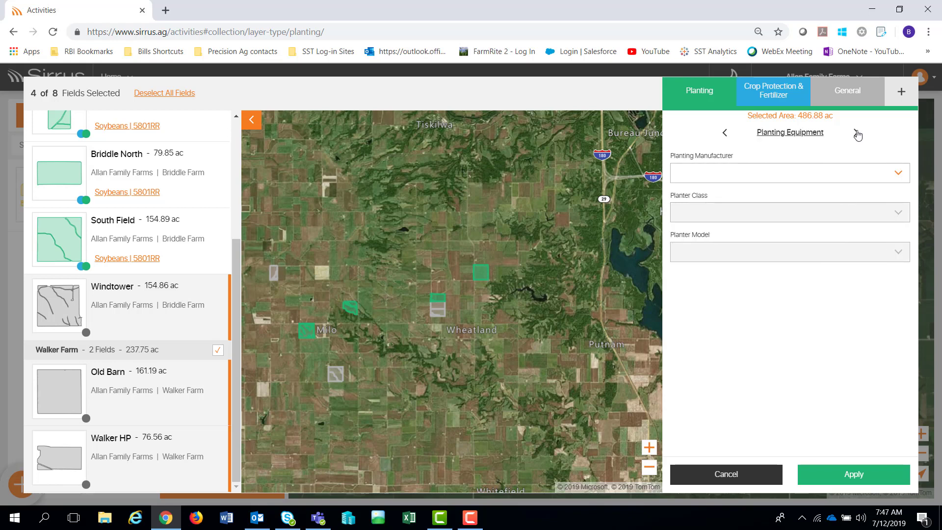
{"action": "left_click", "coordinate": [856, 134]}
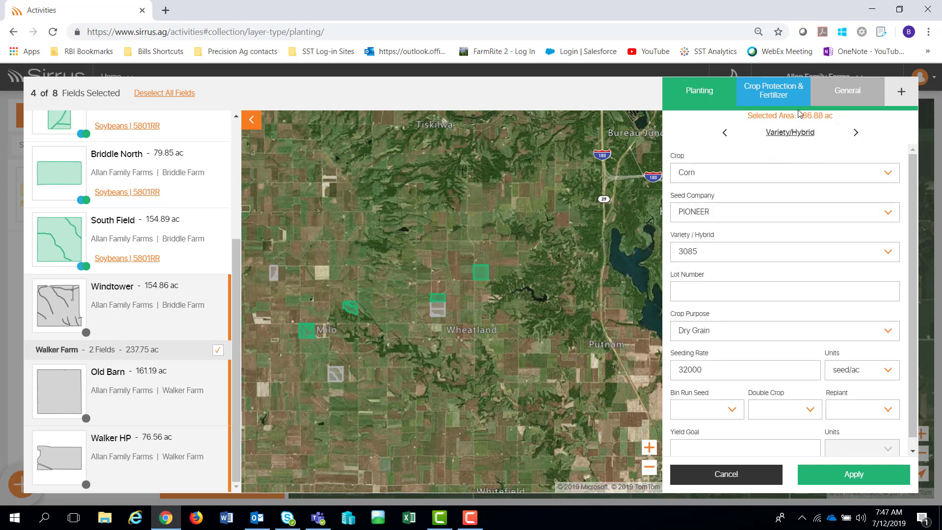
{"action": "left_click", "coordinate": [772, 95]}
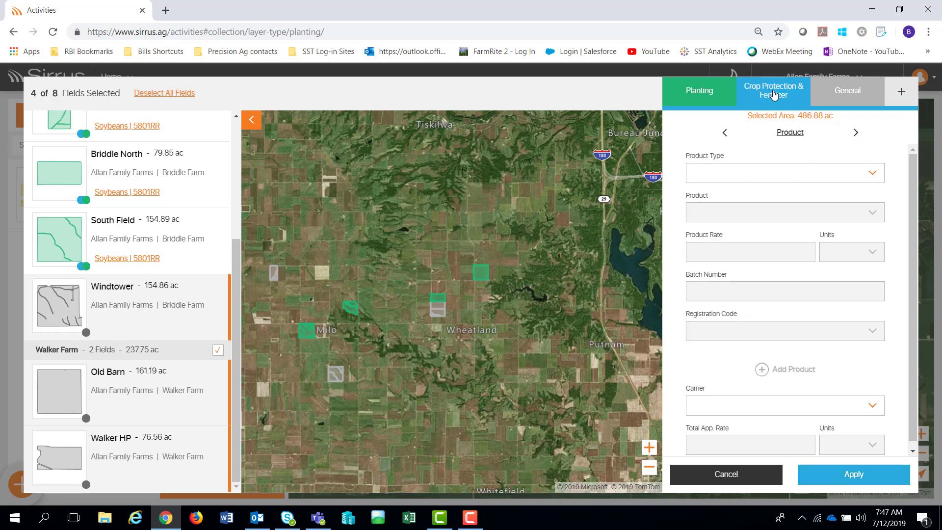
- Check the product type list, then switch to the General activity details
{"action": "left_click", "coordinate": [873, 175]}
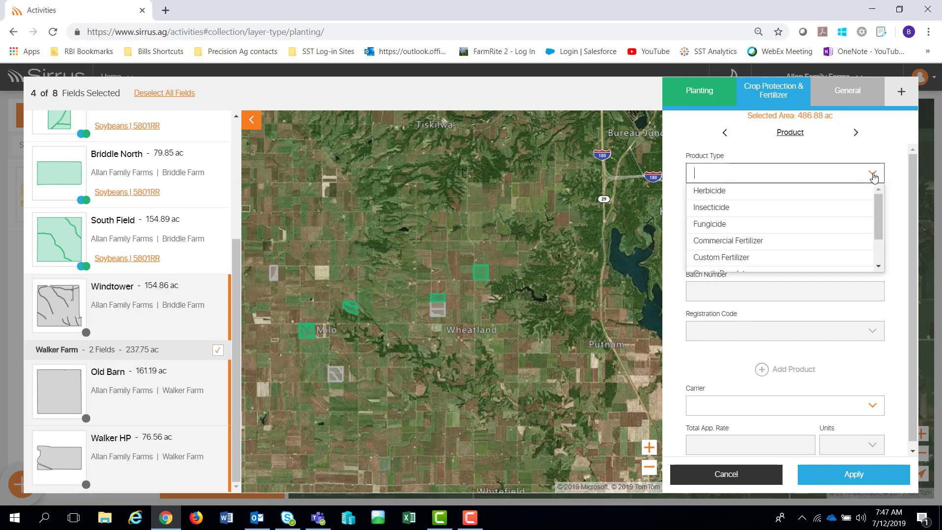
{"action": "left_click", "coordinate": [880, 143]}
{"action": "left_click", "coordinate": [849, 95]}
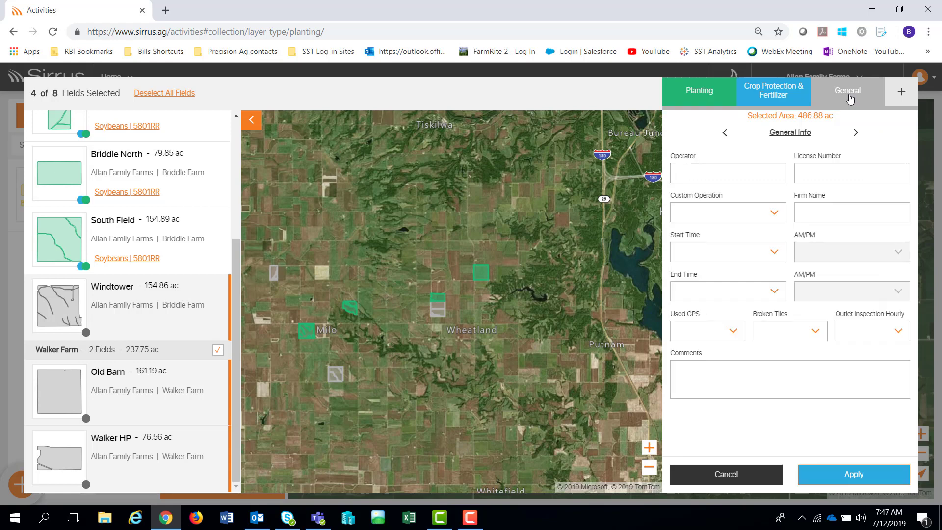
- Page through soil conditions, sensitive area, weather, equipment and health and safety, then open the add-section menu
{"action": "left_click", "coordinate": [857, 136]}
{"action": "left_click", "coordinate": [856, 135]}
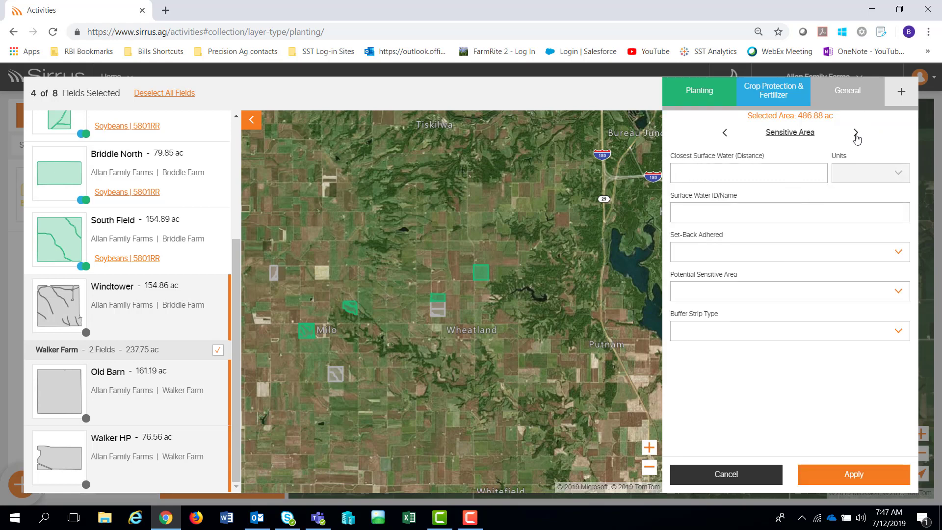
{"action": "left_click", "coordinate": [856, 136]}
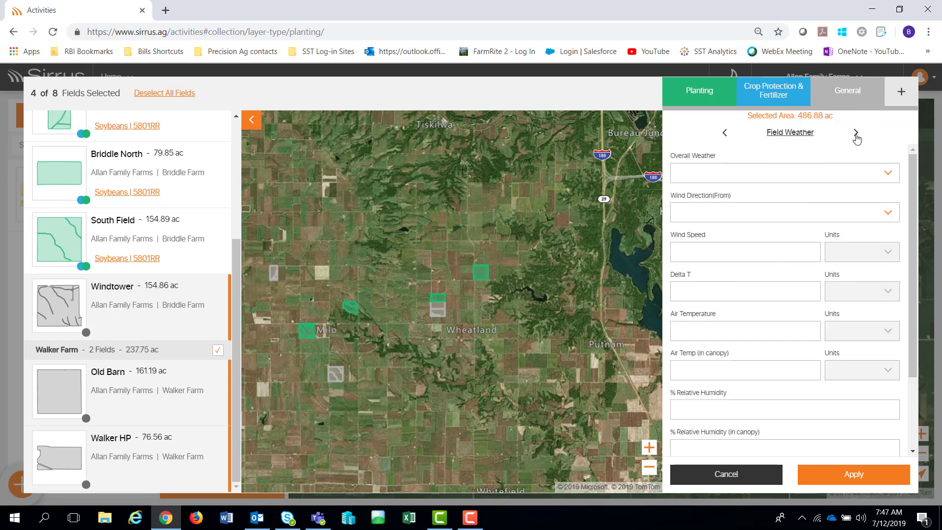
{"action": "left_click", "coordinate": [856, 136]}
{"action": "left_click", "coordinate": [856, 137]}
{"action": "left_click", "coordinate": [856, 137]}
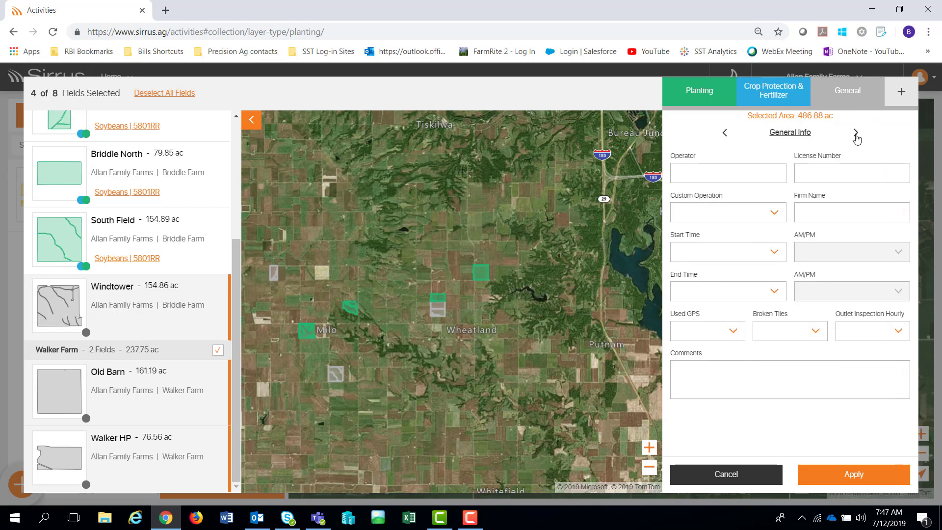
{"action": "left_click", "coordinate": [901, 96]}
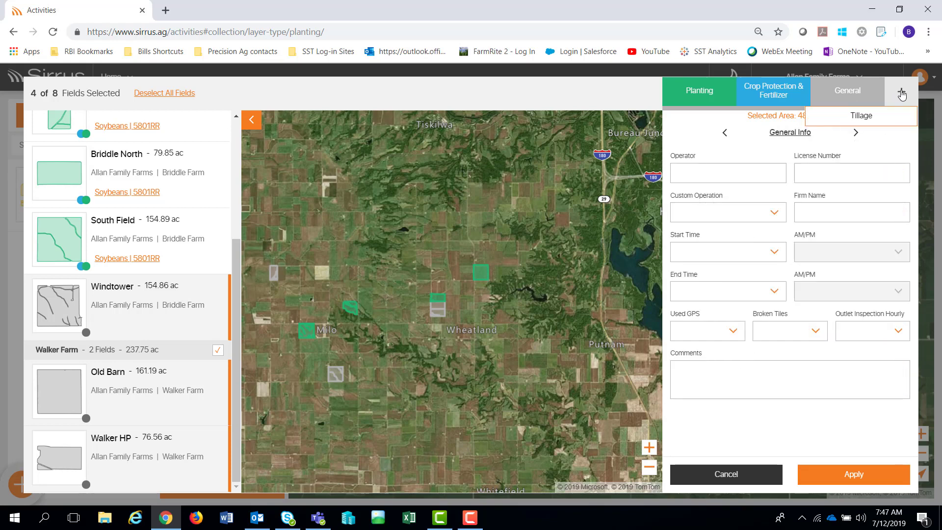
- Add a Tillage section set to Conservation Till and apply the corn planting to the selected fields
{"action": "left_click", "coordinate": [864, 120]}
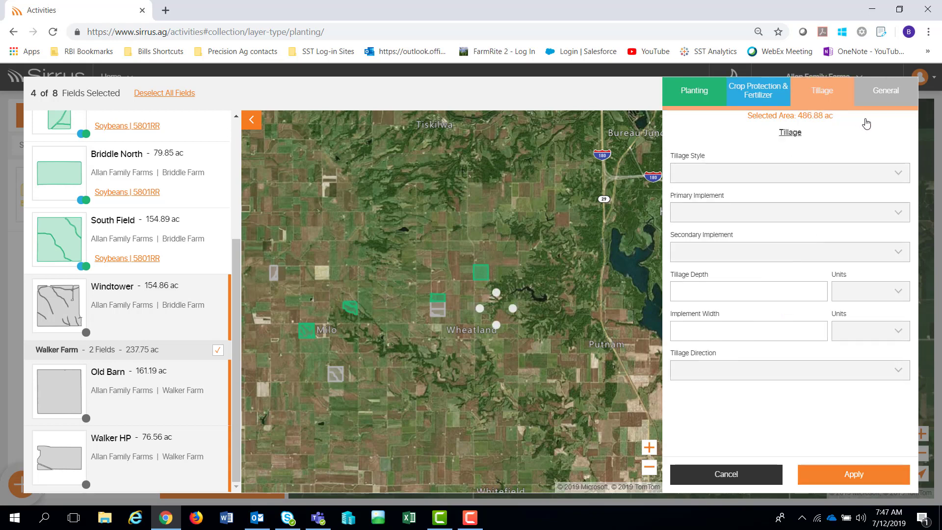
{"action": "left_click", "coordinate": [899, 181]}
{"action": "left_click", "coordinate": [758, 211]}
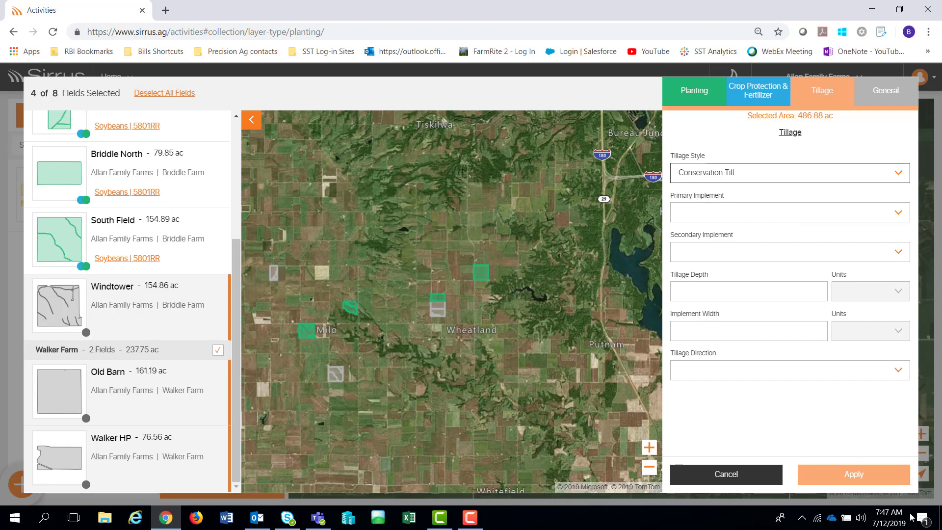
{"action": "left_click", "coordinate": [853, 475]}
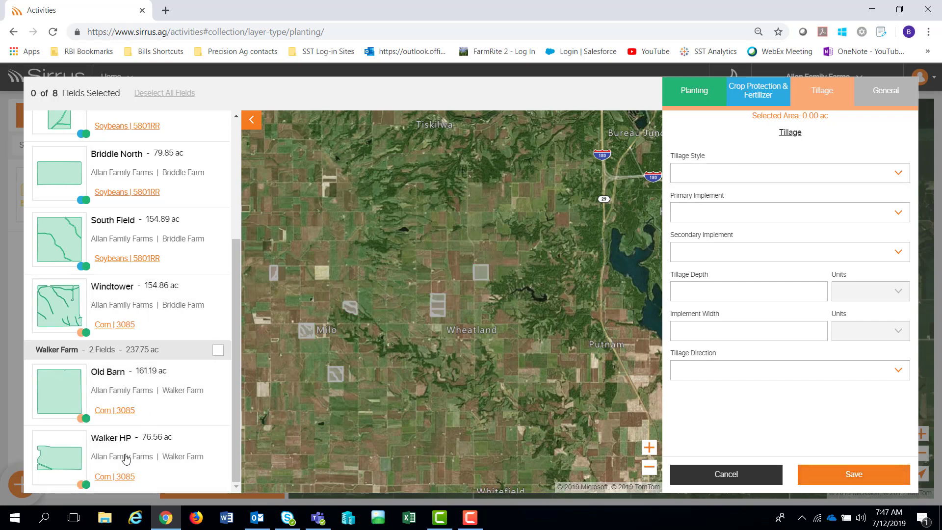
- Scroll the field list to the top and open the Save Activity form for all 8 fields
{"action": "left_click_drag", "start_coordinate": [236, 308], "coordinate": [254, 169]}
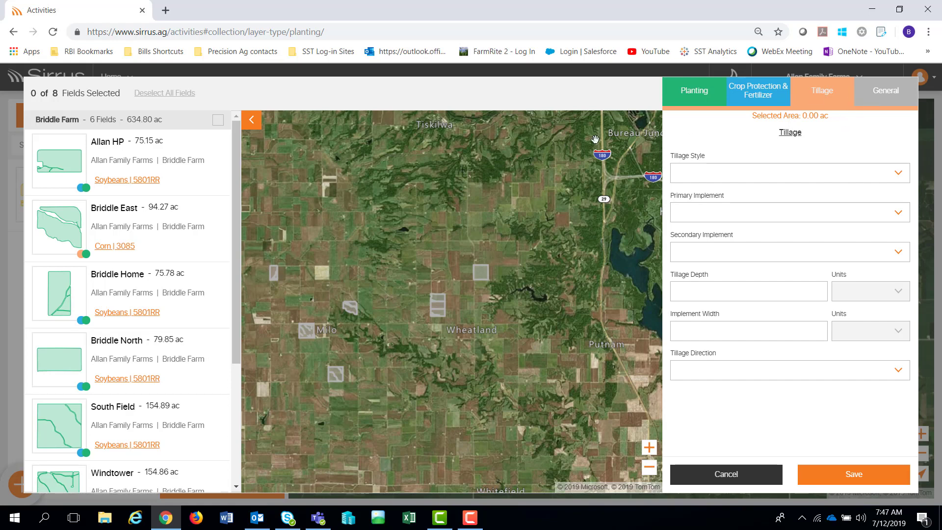
{"action": "left_click", "coordinate": [845, 476]}
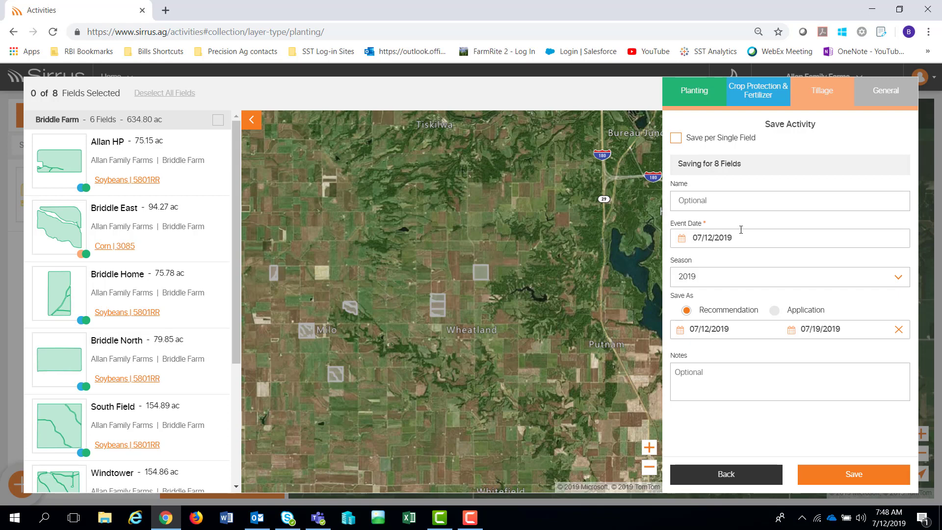
{"action": "left_click", "coordinate": [676, 139]}
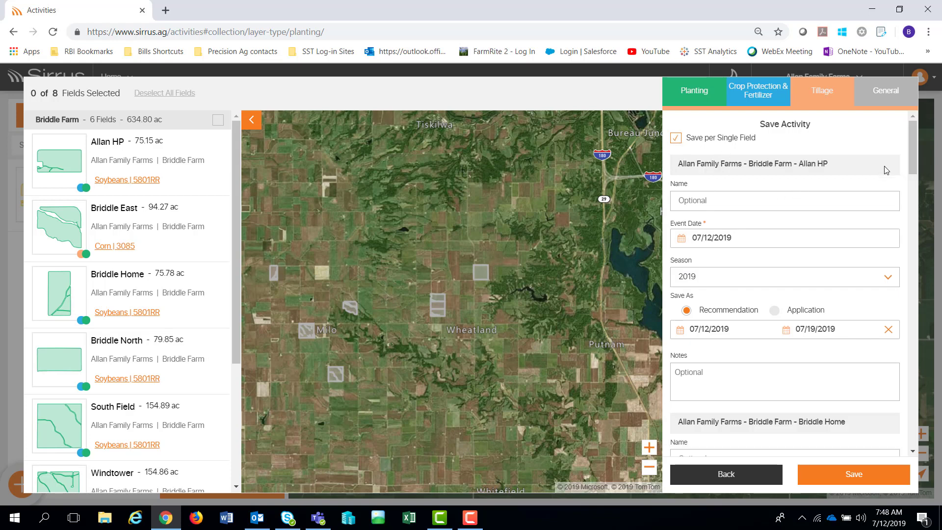
{"action": "left_click_drag", "start_coordinate": [914, 164], "coordinate": [914, 212]}
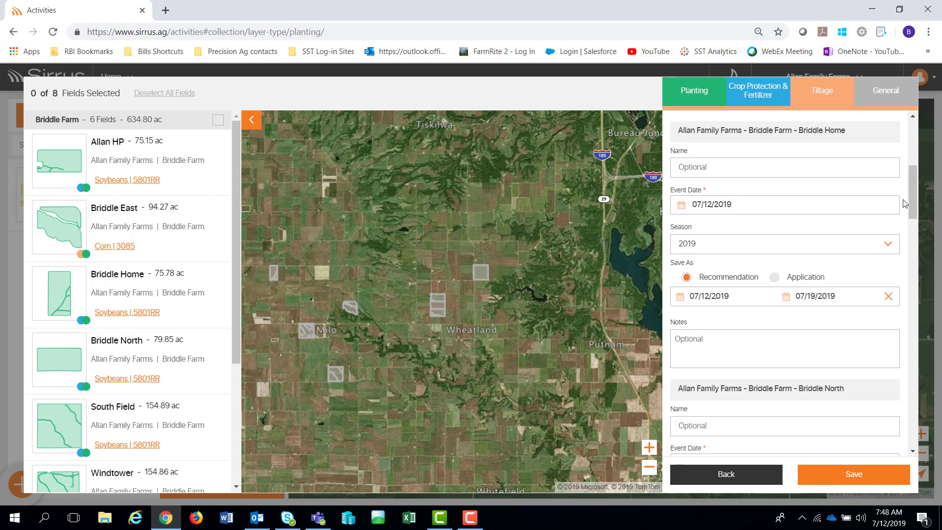
{"action": "left_click_drag", "start_coordinate": [912, 195], "coordinate": [919, 144]}
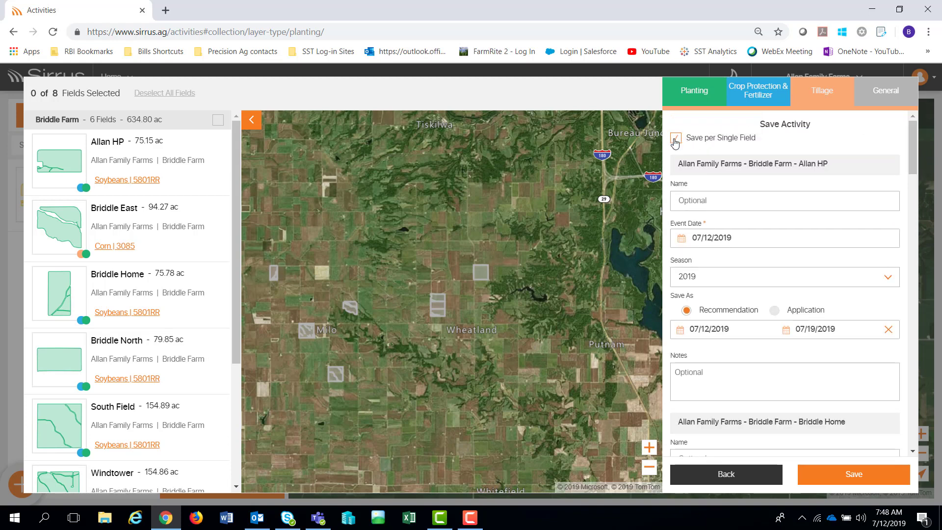
{"action": "left_click", "coordinate": [676, 139]}
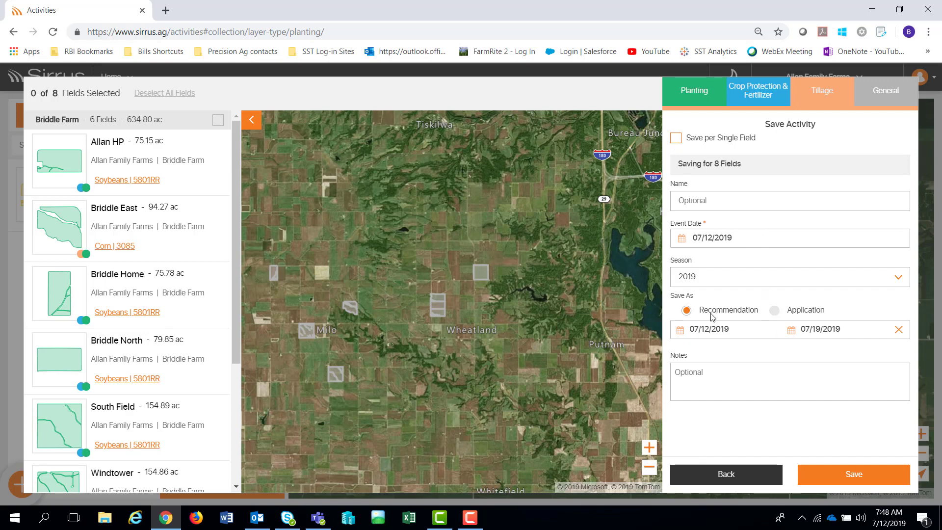
- Change the end date to 07/31/2019, add the note 'Weather puateure', and save the activity
{"action": "left_click", "coordinate": [818, 331]}
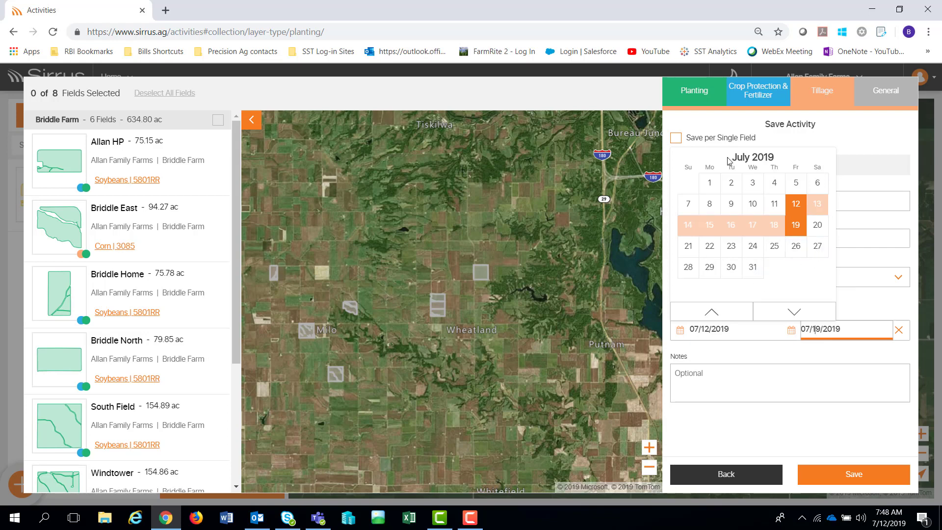
{"action": "left_click", "coordinate": [752, 267]}
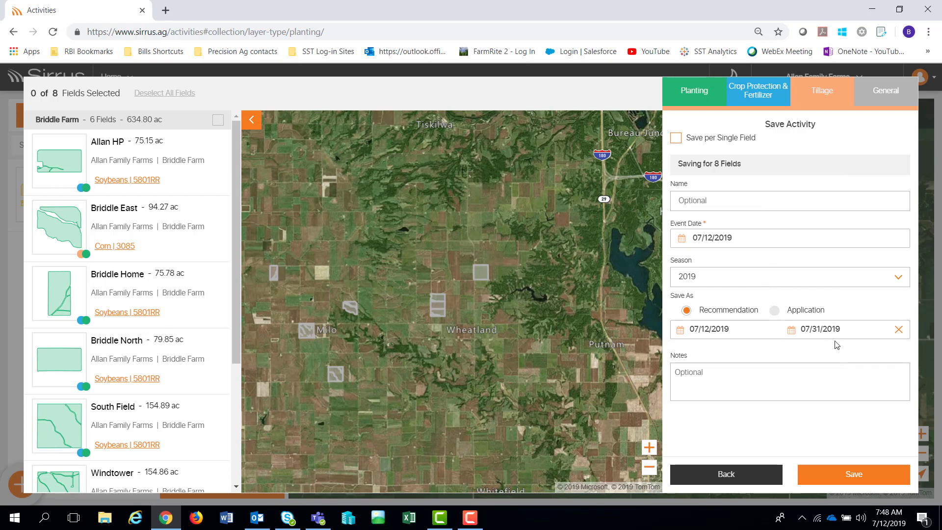
{"action": "left_click", "coordinate": [712, 374]}
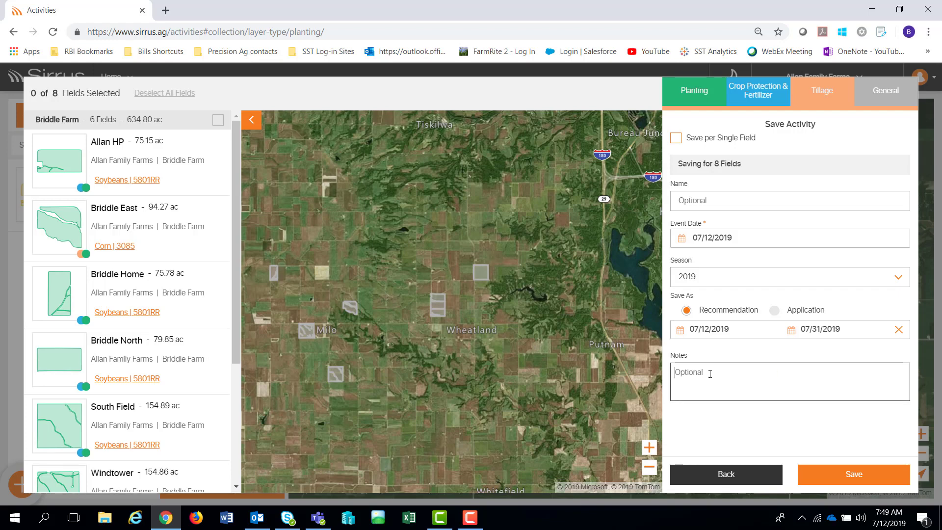
{"action": "type", "text": "Weather p"}
{"action": "type", "text": "uate mo"}
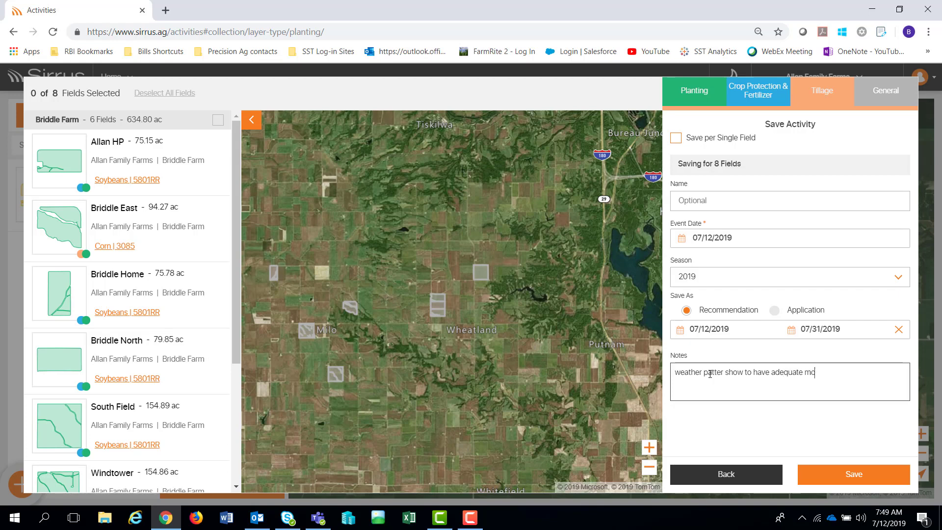
{"action": "type", "text": "ure"}
{"action": "left_click", "coordinate": [854, 474]}
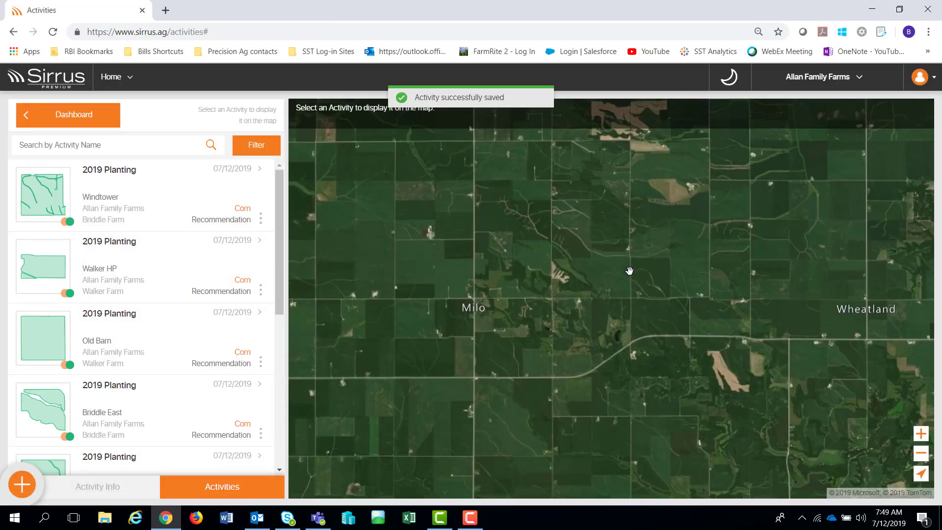
- Open Windtower's 2019 Planting and view its crop, seed company, hybrid, seeding rate and tillage layers
{"action": "left_click", "coordinate": [73, 119]}
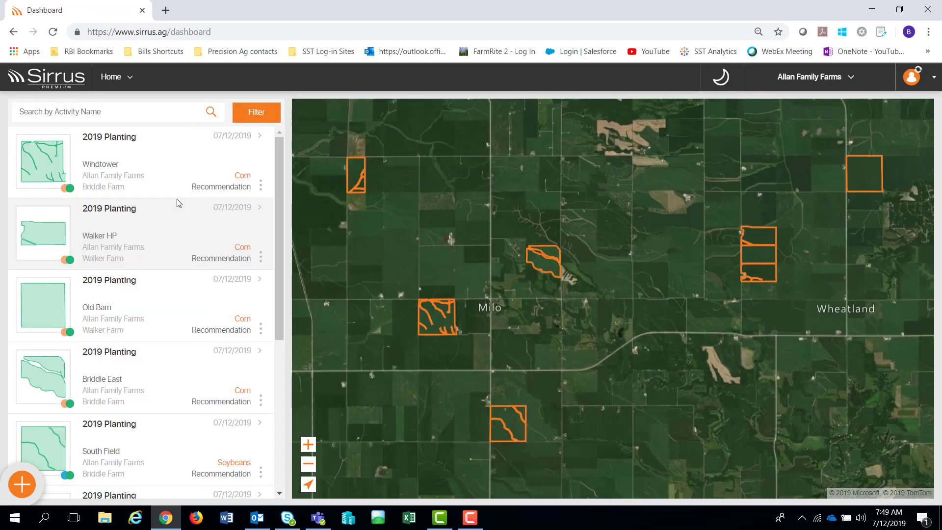
{"action": "left_click", "coordinate": [123, 181]}
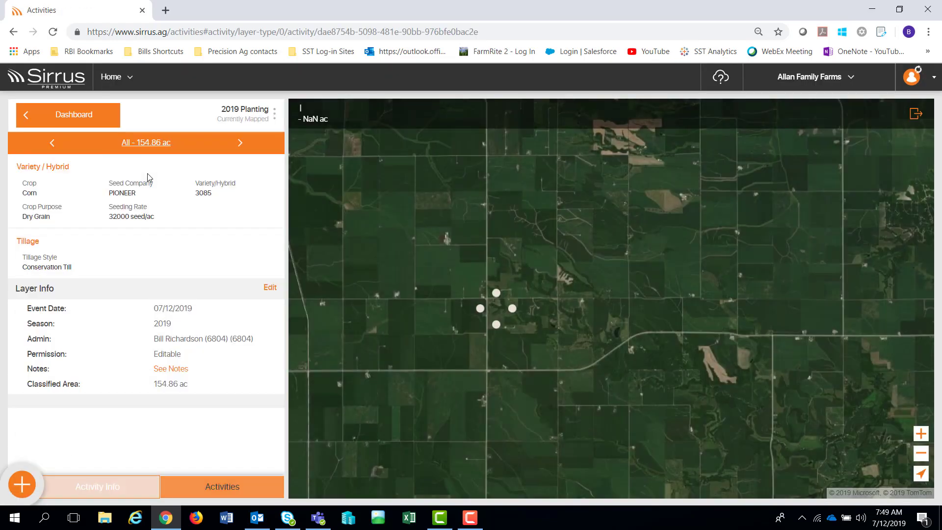
{"action": "left_click", "coordinate": [240, 143]}
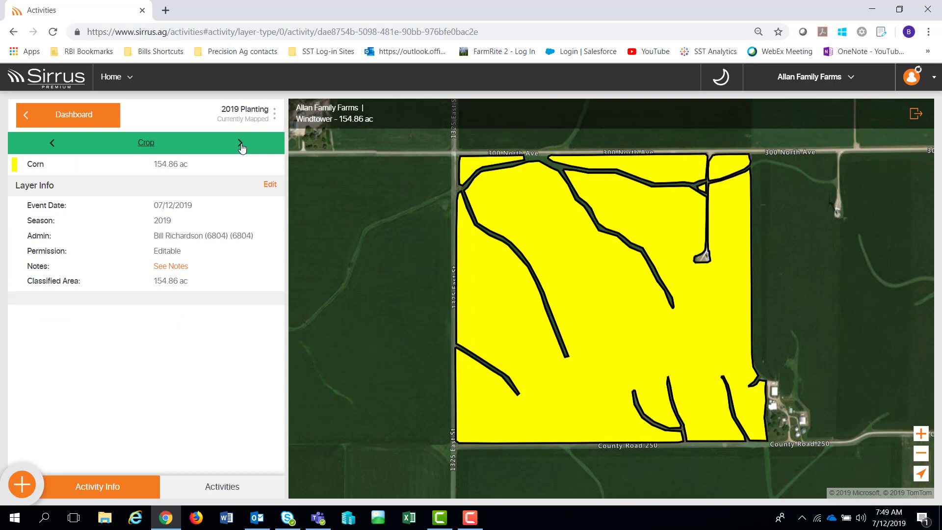
{"action": "left_click", "coordinate": [240, 144]}
{"action": "left_click", "coordinate": [240, 144]}
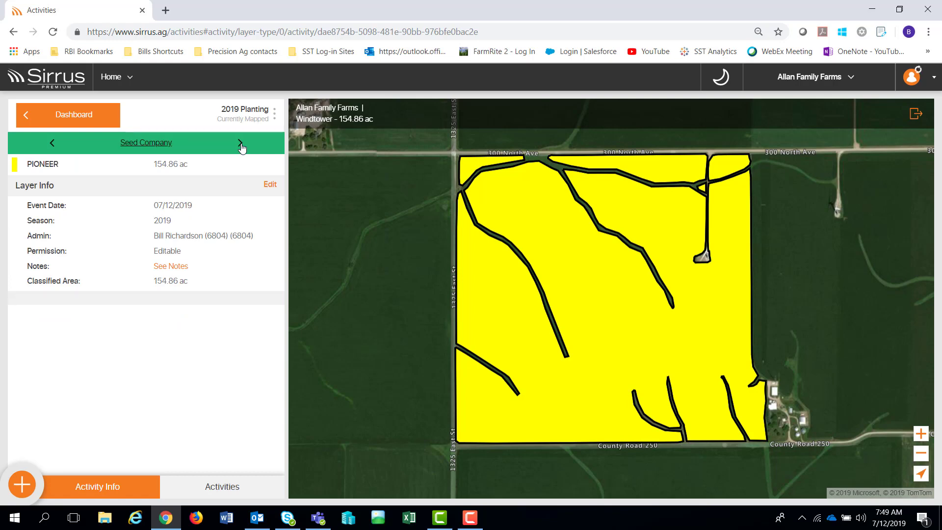
{"action": "left_click", "coordinate": [240, 143]}
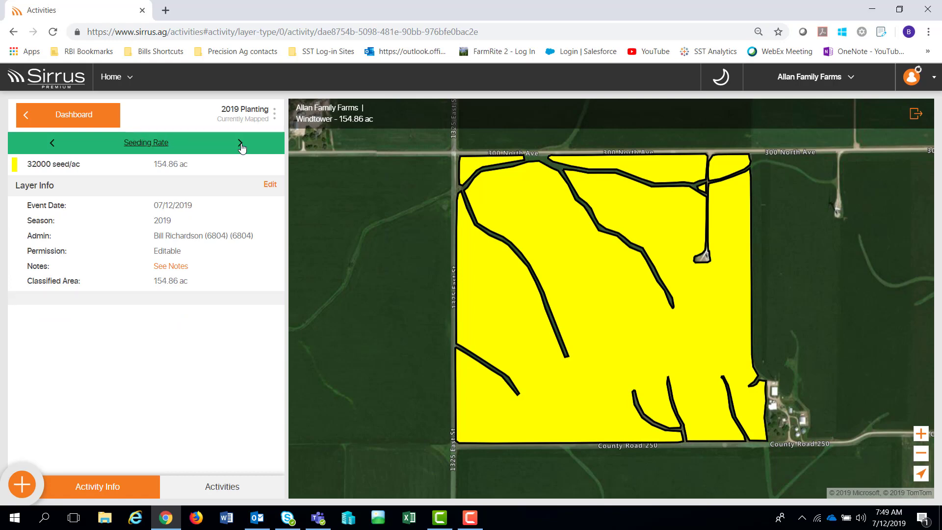
{"action": "left_click", "coordinate": [240, 143]}
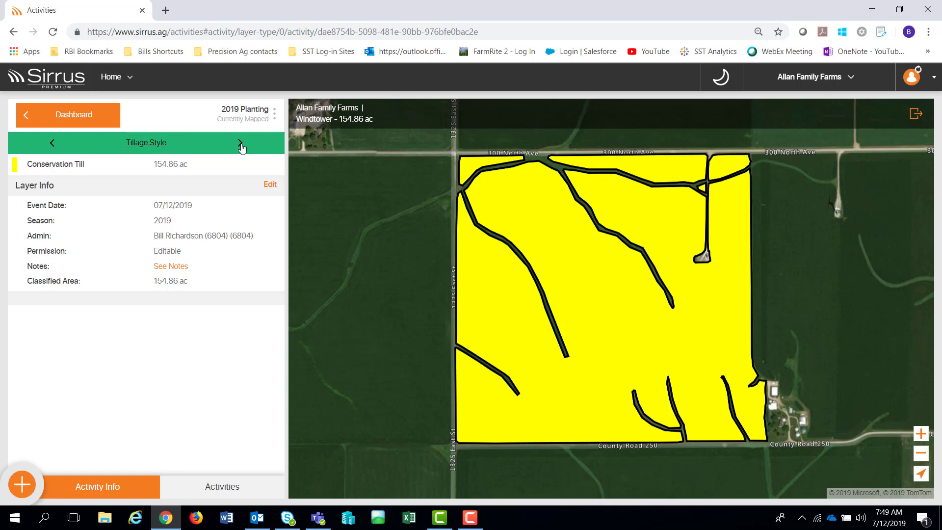
{"action": "left_click", "coordinate": [241, 144]}
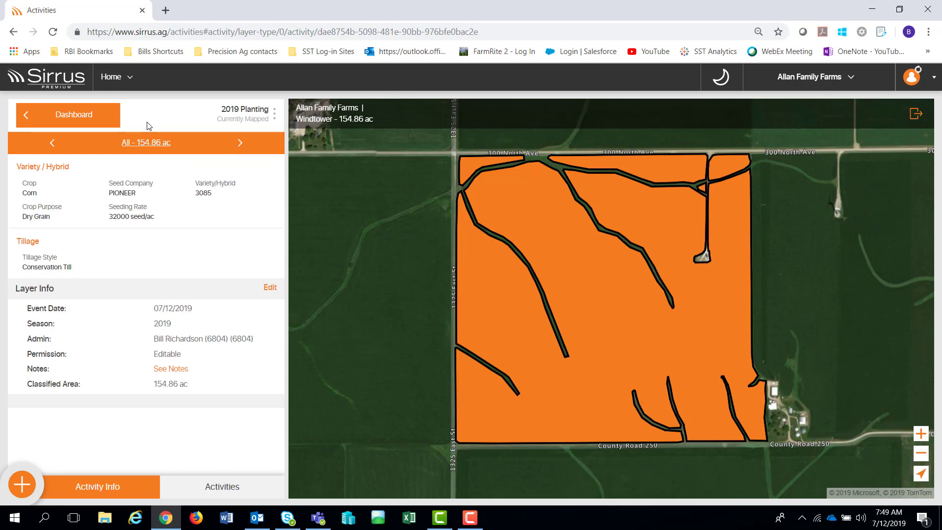
{"action": "left_click", "coordinate": [215, 487]}
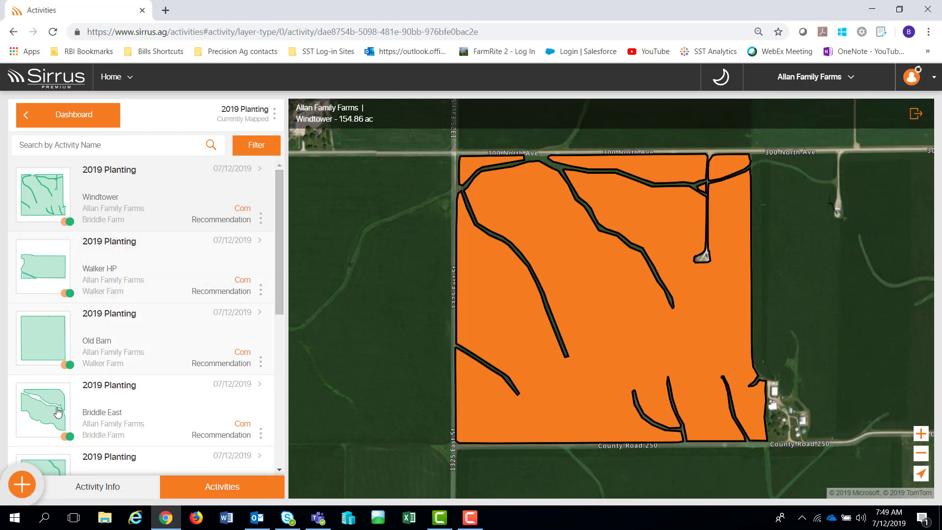
- Open the Add Field page from the orange plus button's menu
{"action": "left_click", "coordinate": [22, 486]}
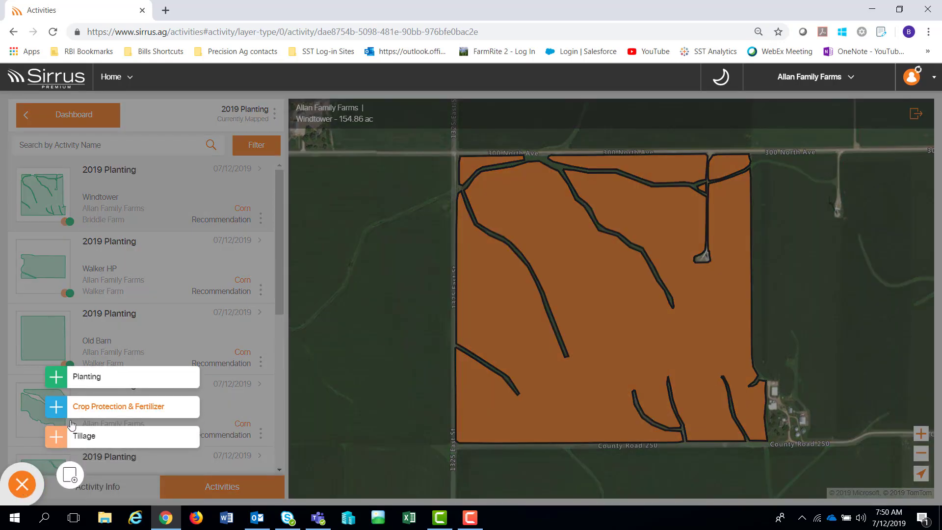
{"action": "left_click", "coordinate": [72, 480]}
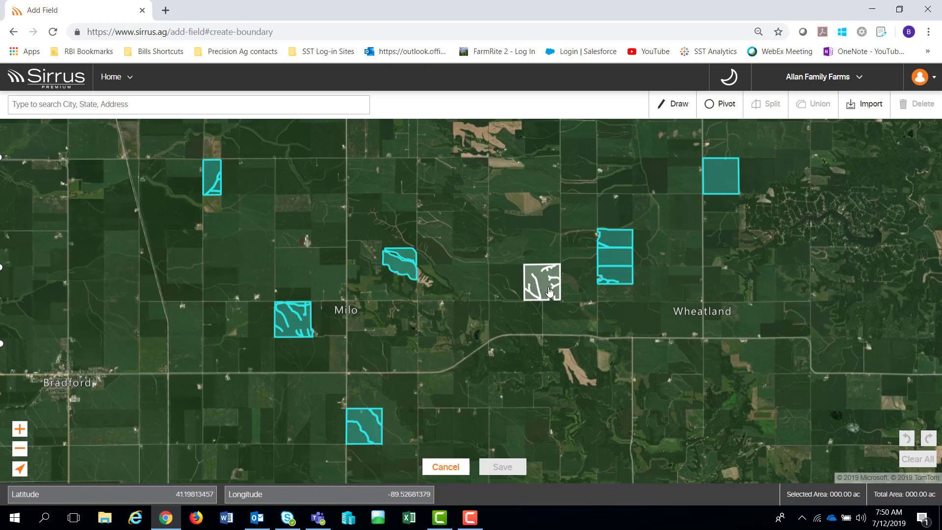
- Zoom in and save the outlined 155.34-acre field boundary as a new field
{"action": "scroll", "coordinate": [544, 290], "scroll_direction": "up", "scroll_amount": 1}
{"action": "scroll", "coordinate": [545, 291], "scroll_direction": "up", "scroll_amount": 1}
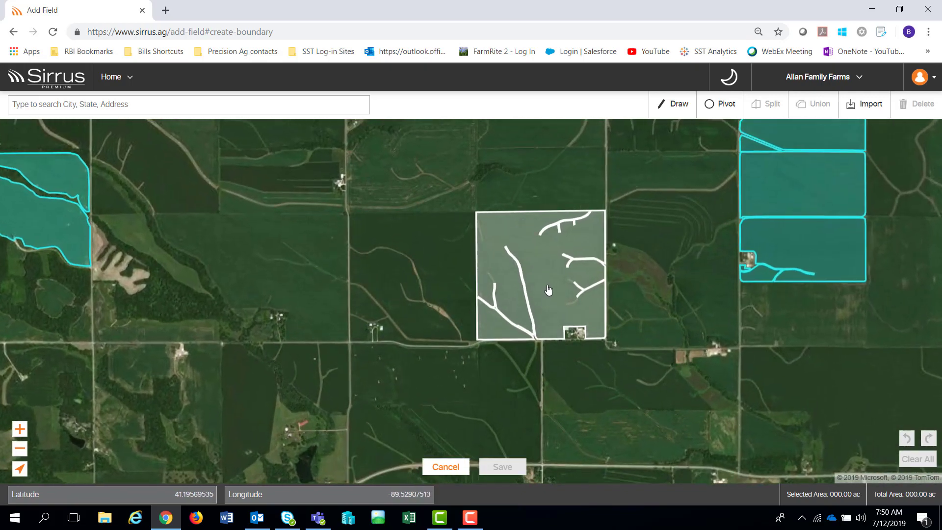
{"action": "scroll", "coordinate": [552, 279], "scroll_direction": "up", "scroll_amount": 1}
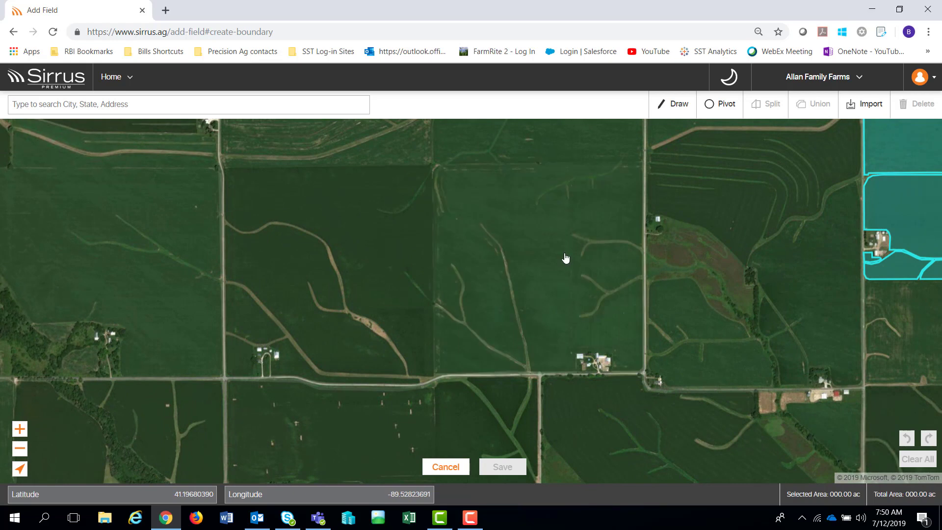
{"action": "left_click", "coordinate": [551, 281]}
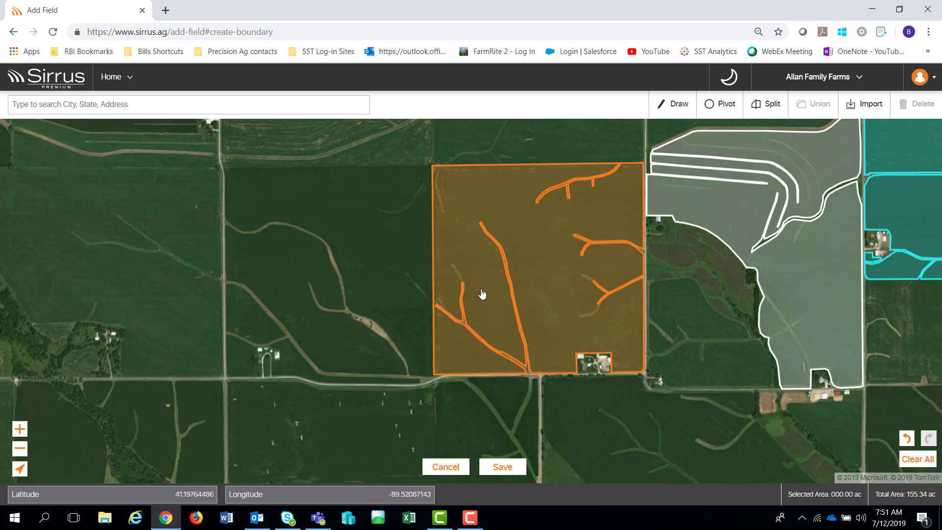
{"action": "left_click", "coordinate": [499, 467]}
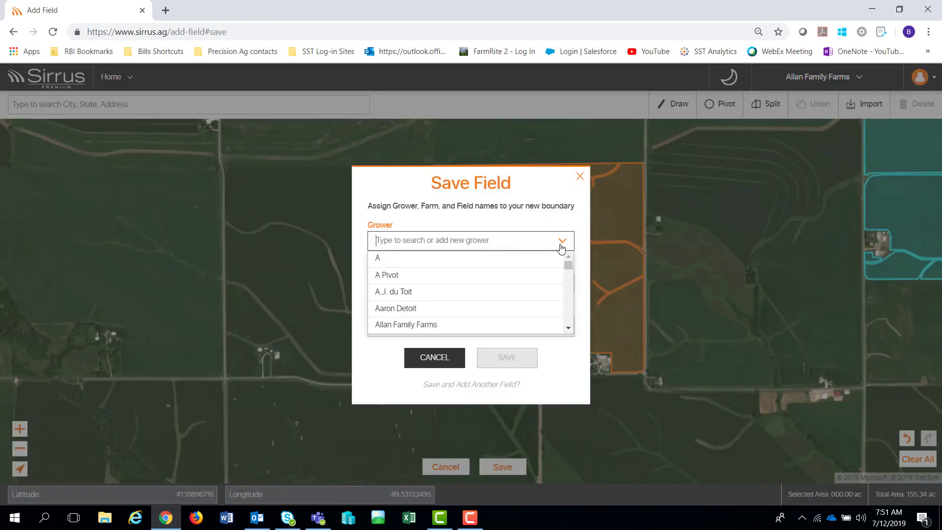
- Assign the new field to the grower's Briddle Farm, name it F8, and save
{"action": "left_click", "coordinate": [434, 327]}
{"action": "left_click", "coordinate": [426, 288]}
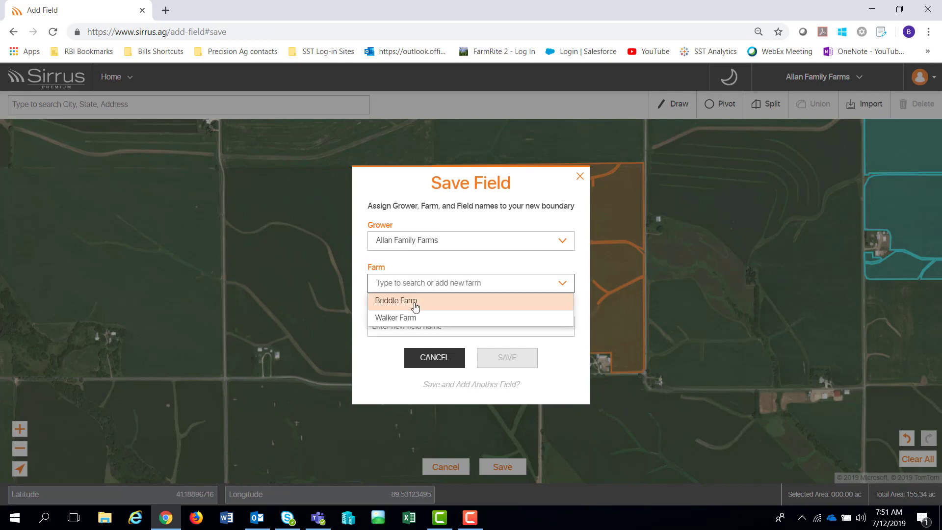
{"action": "left_click", "coordinate": [415, 303]}
{"action": "left_click", "coordinate": [434, 324]}
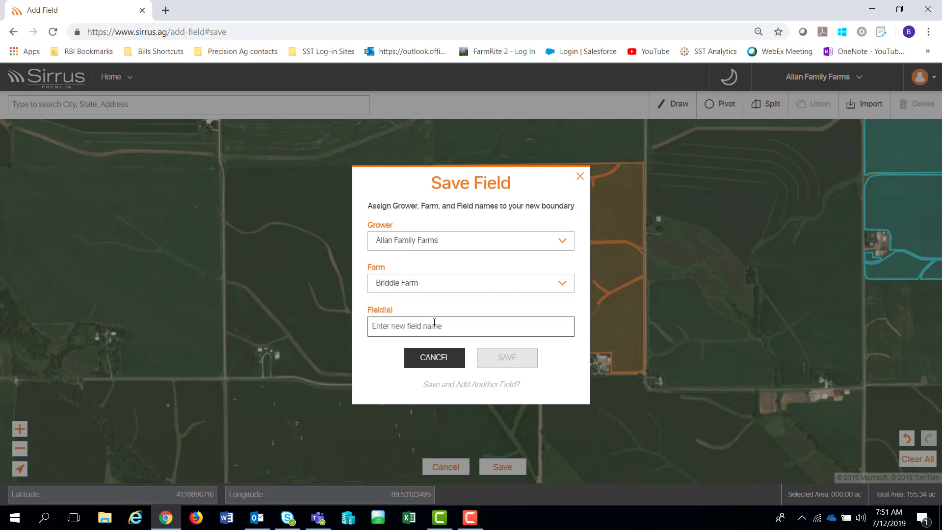
{"action": "type", "text": "F8"}
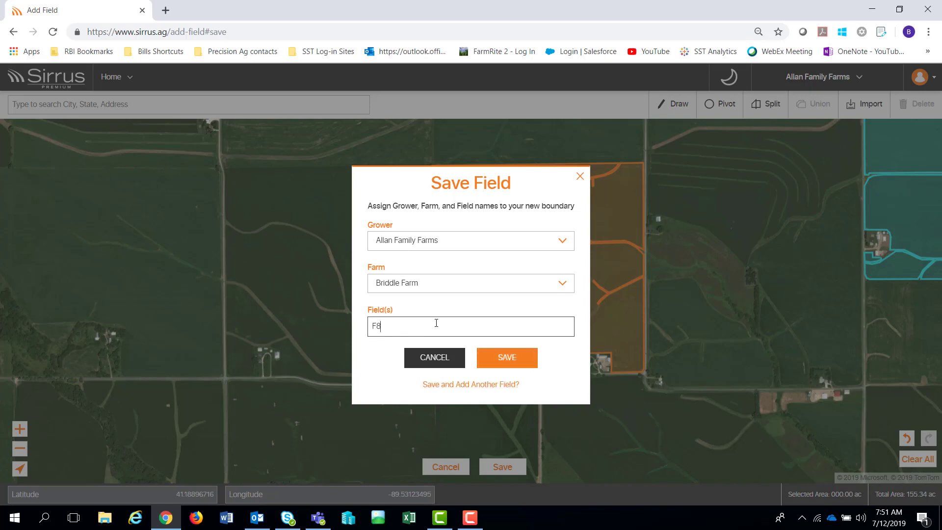
{"action": "left_click", "coordinate": [520, 358]}
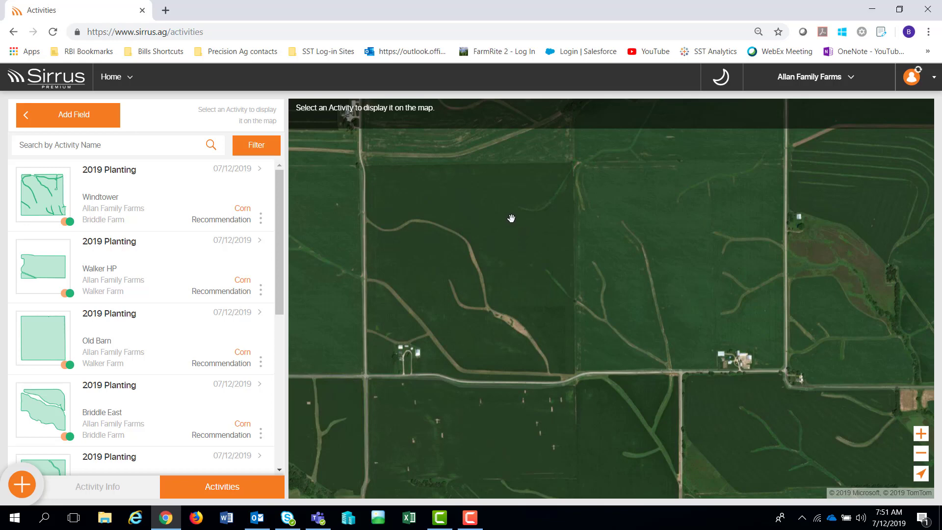
- Filter the map to Briddle Farm and show field F8's details (155.25 ac, 0.00 in rainfall)
{"action": "left_click", "coordinate": [853, 82]}
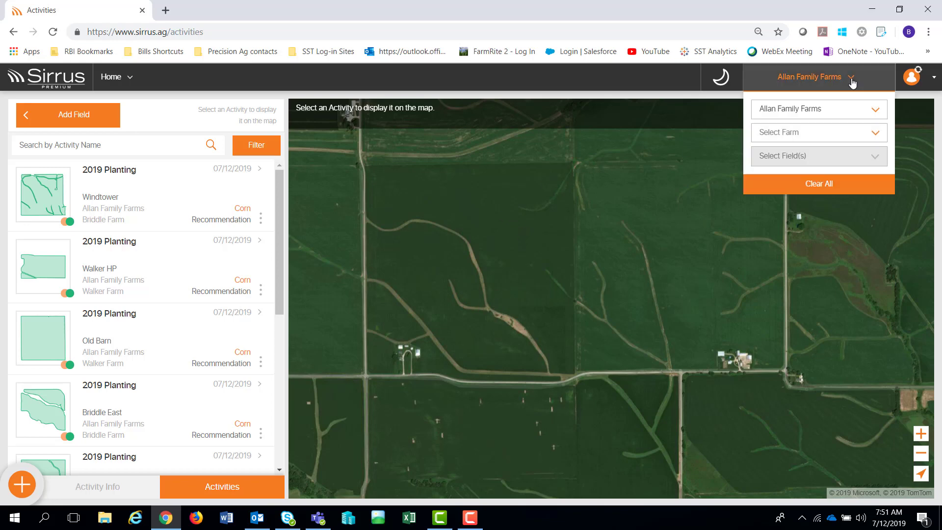
{"action": "left_click", "coordinate": [875, 141]}
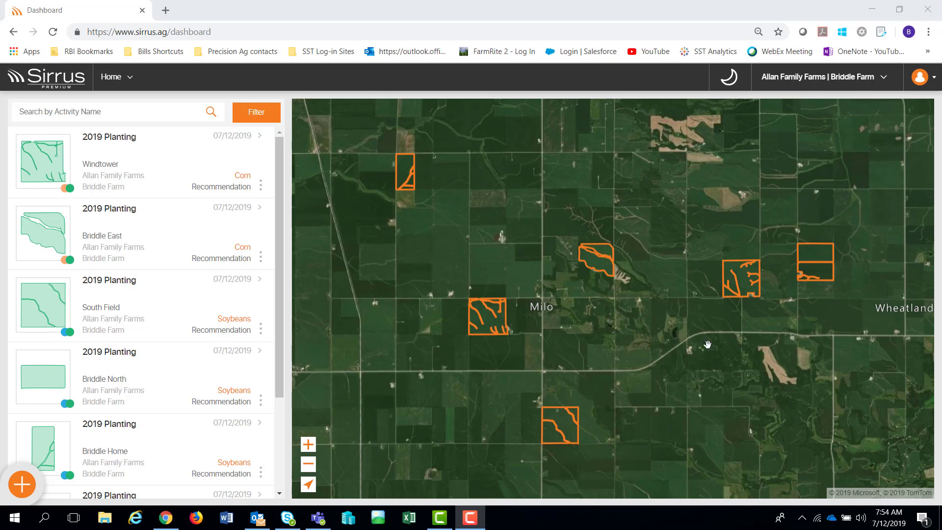
{"action": "left_click", "coordinate": [747, 284]}
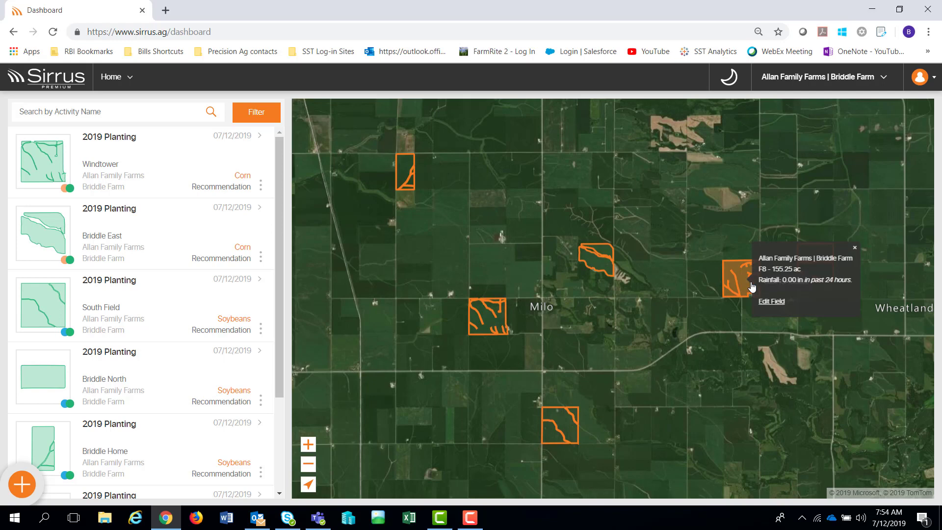
- Start editing the F8 boundary and zoom to the right-hand waterway branch
{"action": "left_click", "coordinate": [772, 302]}
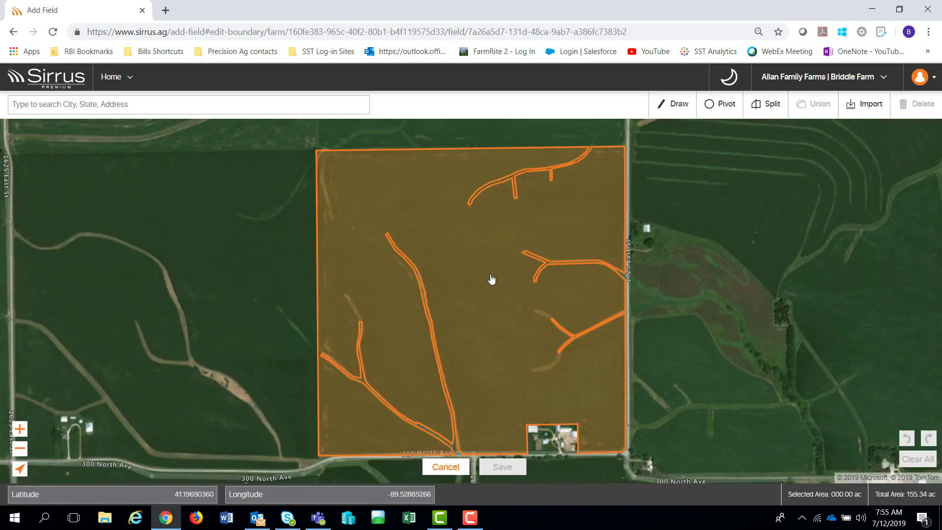
{"action": "scroll", "coordinate": [554, 334], "scroll_direction": "up", "scroll_amount": 1}
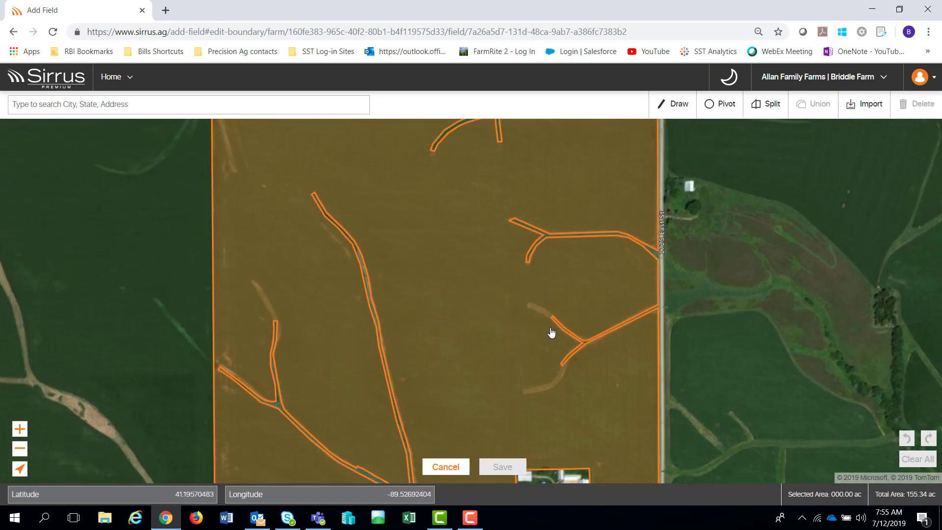
{"action": "scroll", "coordinate": [556, 337], "scroll_direction": "up", "scroll_amount": 1}
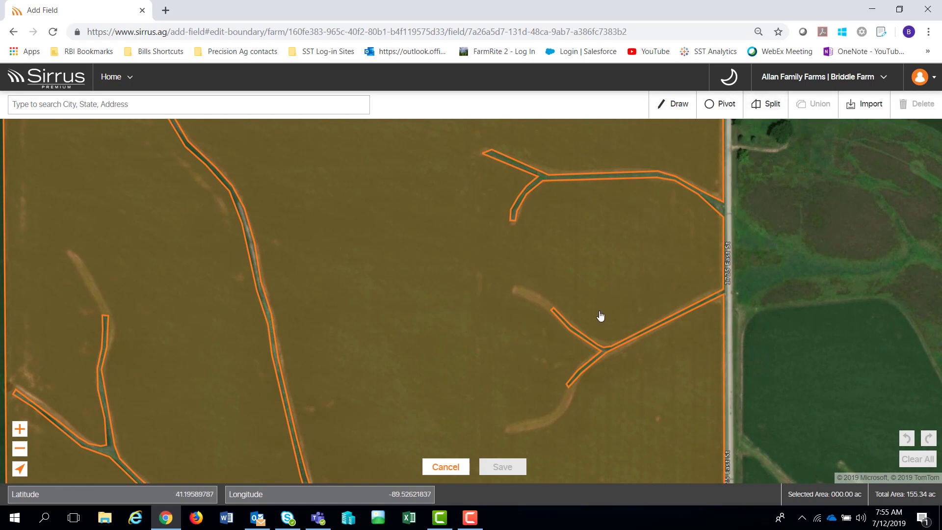
{"action": "left_click_drag", "start_coordinate": [599, 318], "coordinate": [634, 260]}
- Split off the small waterway tip from F8 and delete it, leaving 155.21 ac
{"action": "left_click", "coordinate": [766, 104]}
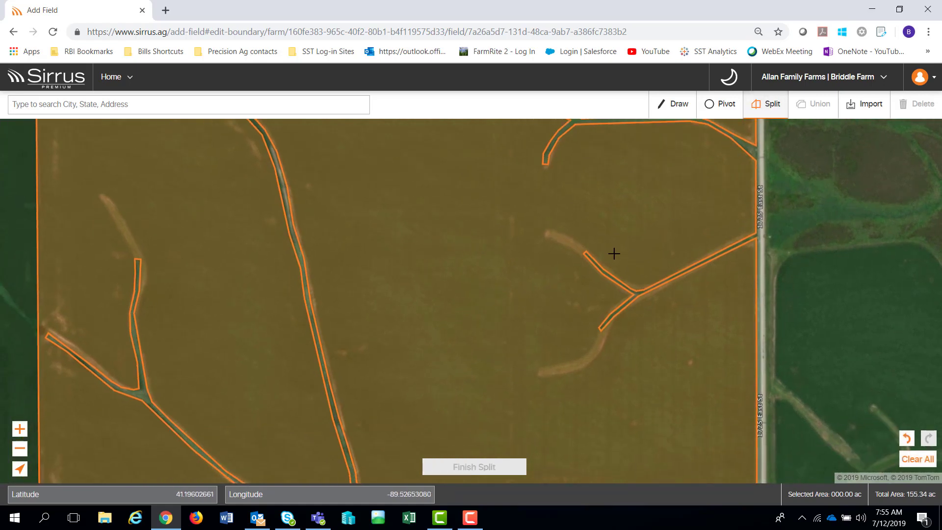
{"action": "scroll", "coordinate": [587, 260], "scroll_direction": "up", "scroll_amount": 1}
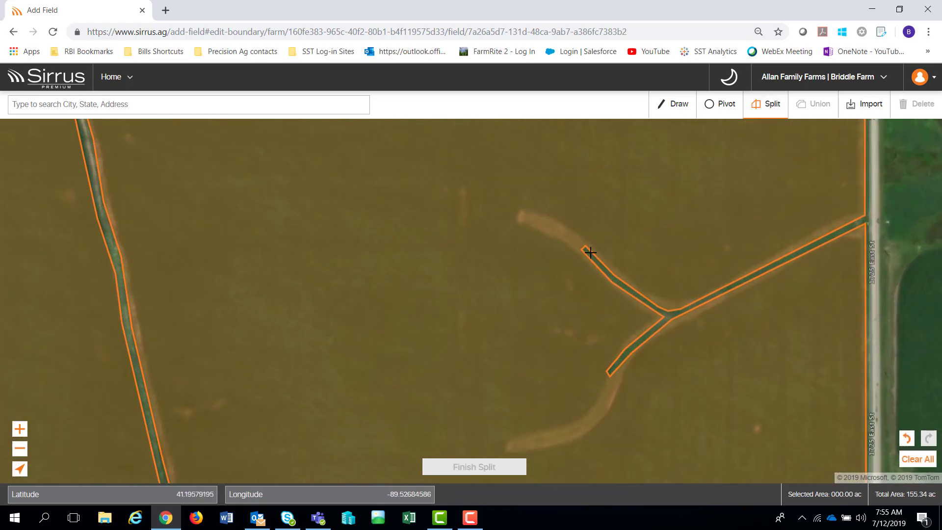
{"action": "left_click", "coordinate": [585, 241]}
{"action": "left_click", "coordinate": [565, 225]}
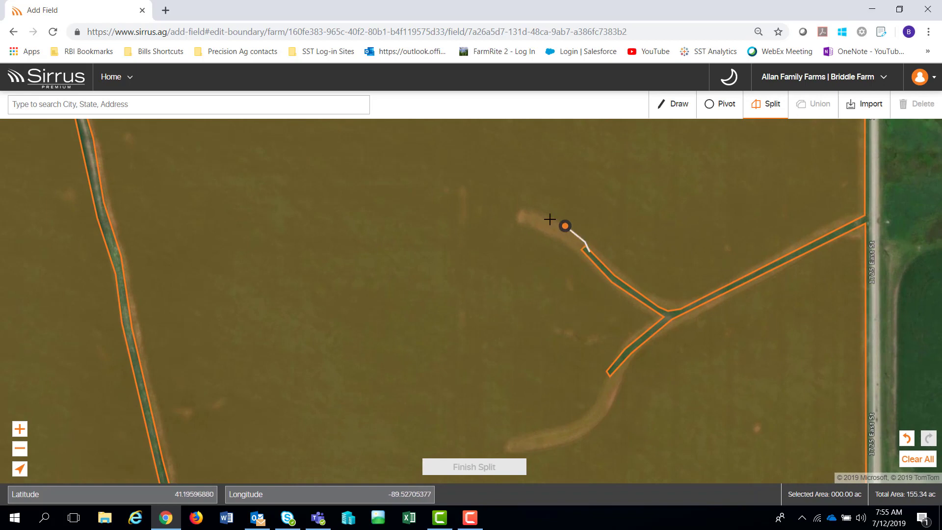
{"action": "left_click", "coordinate": [542, 216]}
{"action": "left_click", "coordinate": [523, 209]}
{"action": "left_click", "coordinate": [513, 220]}
{"action": "left_click", "coordinate": [553, 238]}
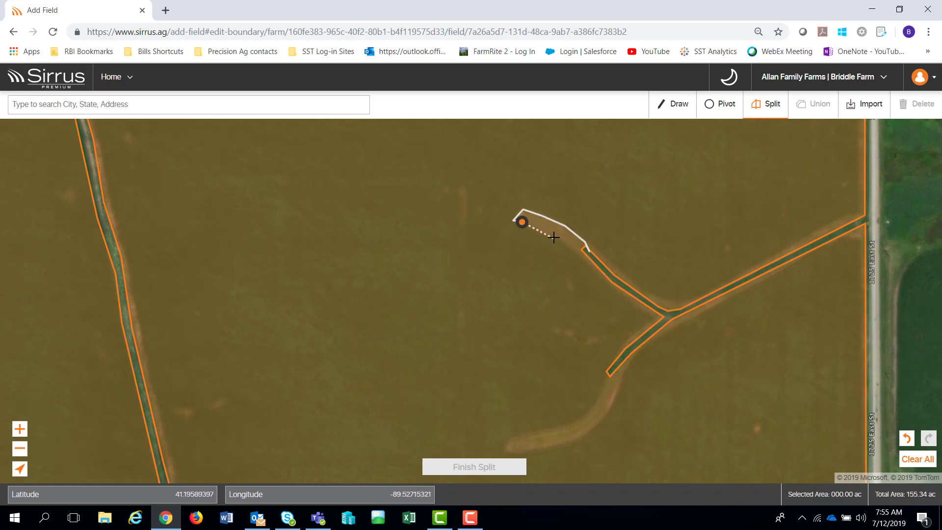
{"action": "left_click", "coordinate": [588, 257]}
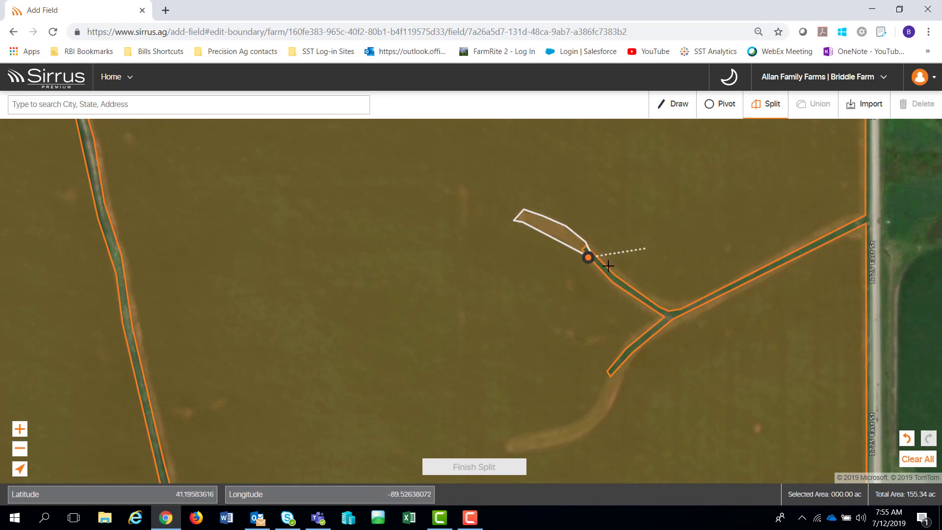
{"action": "double_click", "coordinate": [605, 270]}
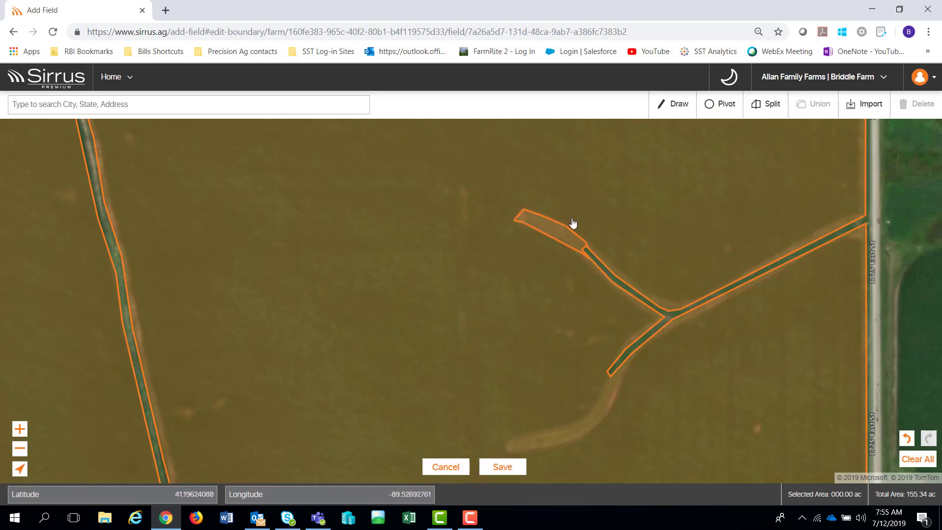
{"action": "left_click", "coordinate": [554, 234]}
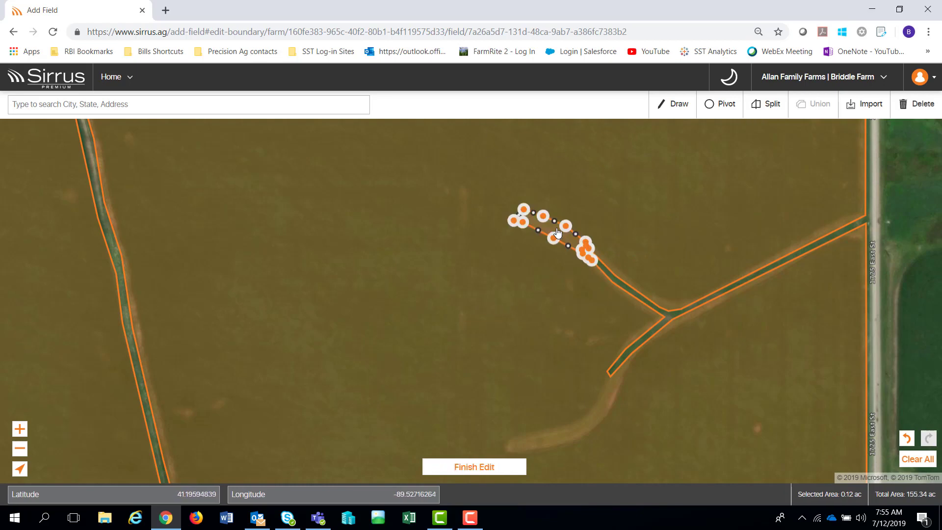
{"action": "left_click", "coordinate": [913, 109]}
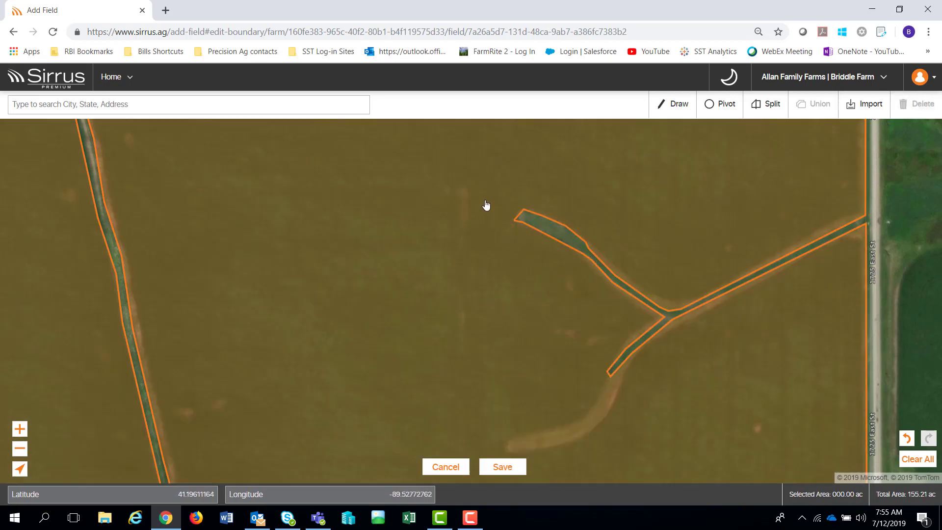
- Pan the map to the open cropland between the waterways
{"action": "scroll", "coordinate": [513, 250], "scroll_direction": "up", "scroll_amount": 2}
{"action": "left_click_drag", "start_coordinate": [512, 250], "coordinate": [785, 330]}
{"action": "scroll", "coordinate": [643, 273], "scroll_direction": "down", "scroll_amount": 1}
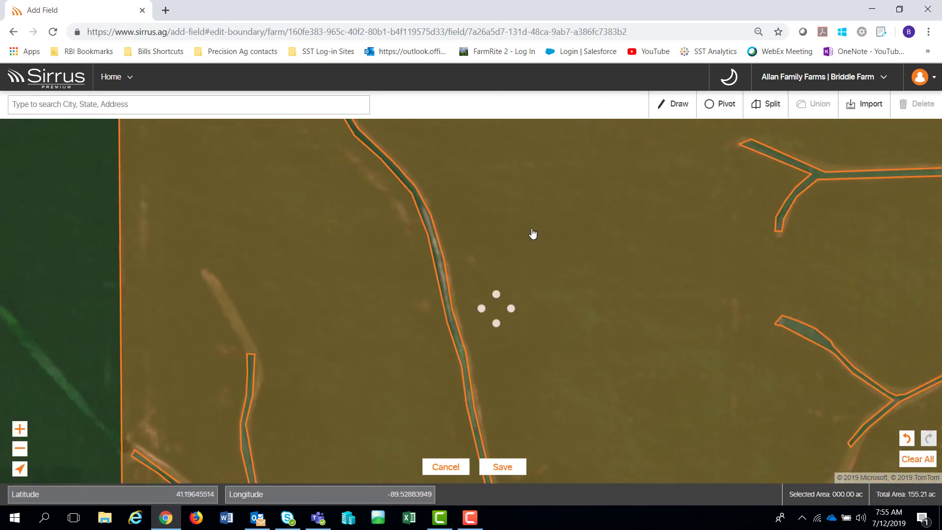
- Outline a teardrop-shaped patch in F8 as non-cultivated, dropping the total to 150.20 ac
{"action": "left_click", "coordinate": [677, 105]}
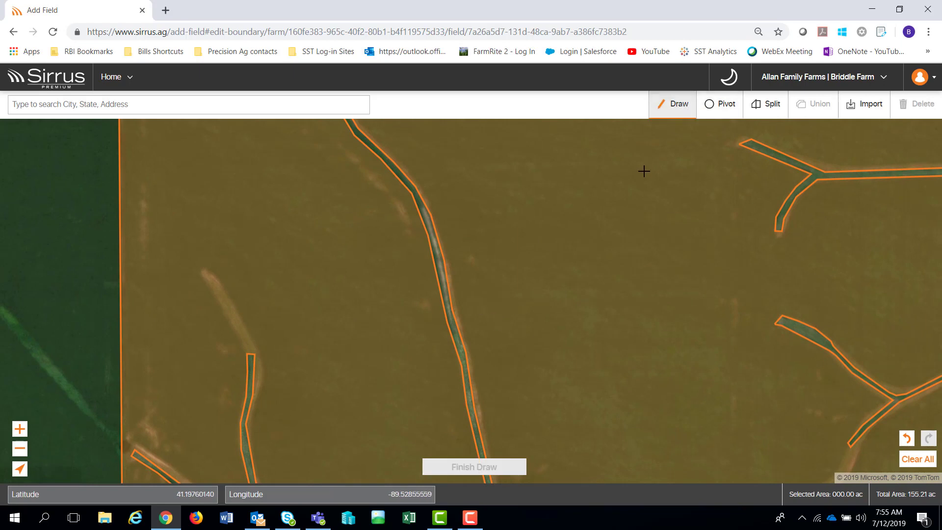
{"action": "left_click", "coordinate": [603, 216]}
{"action": "left_click", "coordinate": [566, 235]}
{"action": "left_click", "coordinate": [542, 257]}
{"action": "left_click", "coordinate": [545, 328]}
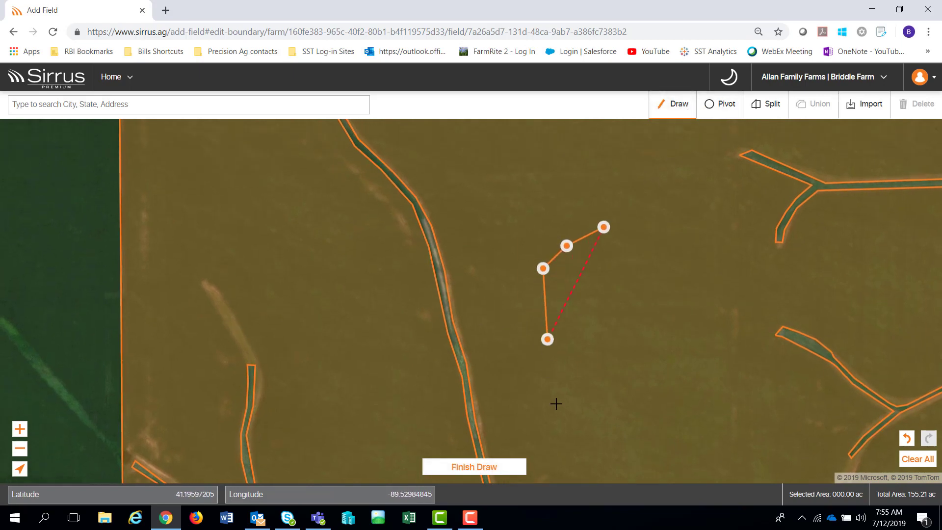
{"action": "left_click", "coordinate": [557, 403]}
{"action": "left_click", "coordinate": [575, 449]}
{"action": "left_click", "coordinate": [627, 456]}
{"action": "left_click", "coordinate": [663, 362]}
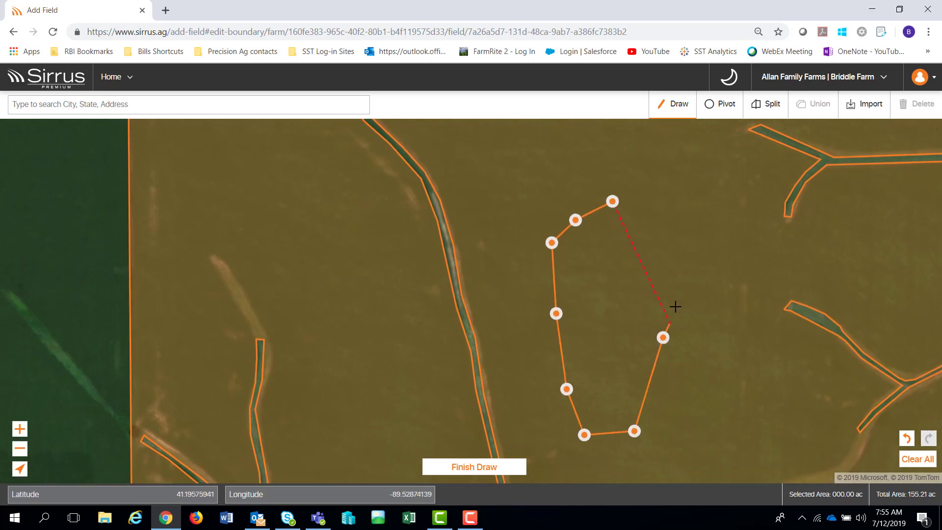
{"action": "left_click", "coordinate": [675, 306]}
{"action": "left_click", "coordinate": [732, 215]}
{"action": "left_click", "coordinate": [728, 200]}
{"action": "left_click", "coordinate": [719, 188]}
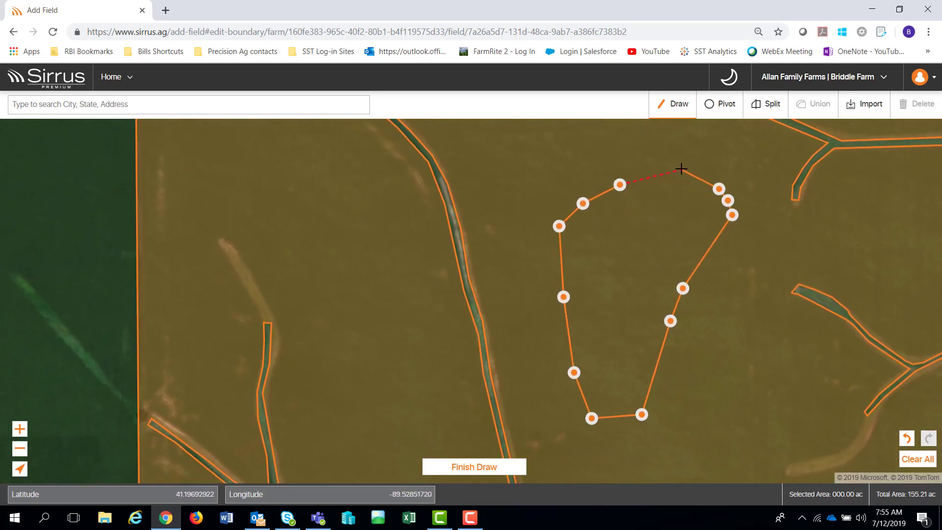
{"action": "double_click", "coordinate": [682, 169]}
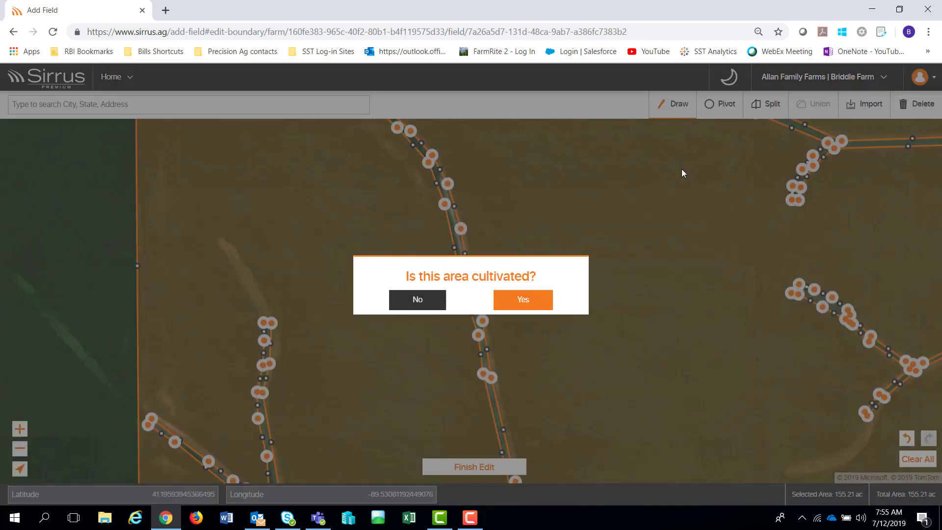
{"action": "left_click", "coordinate": [420, 302]}
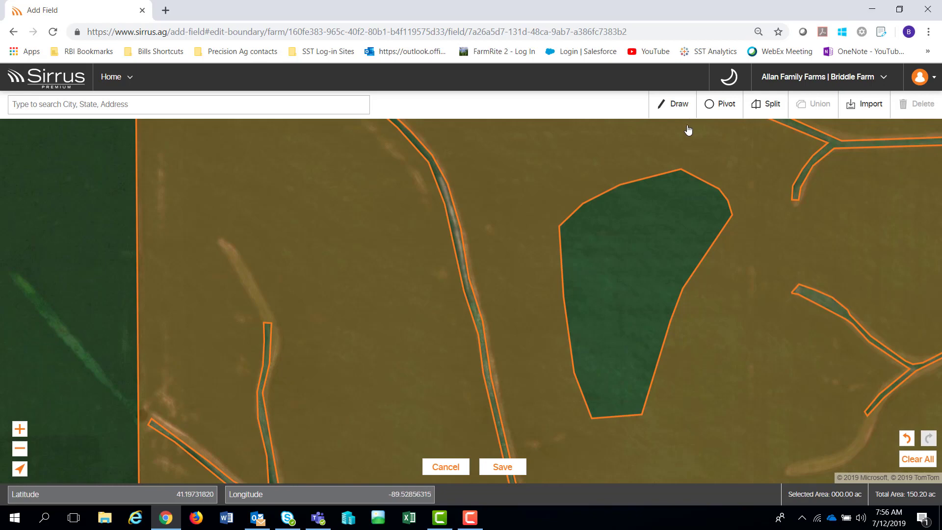
- Redraw the green patch as its own 5.01 ac area
{"action": "left_click", "coordinate": [673, 103]}
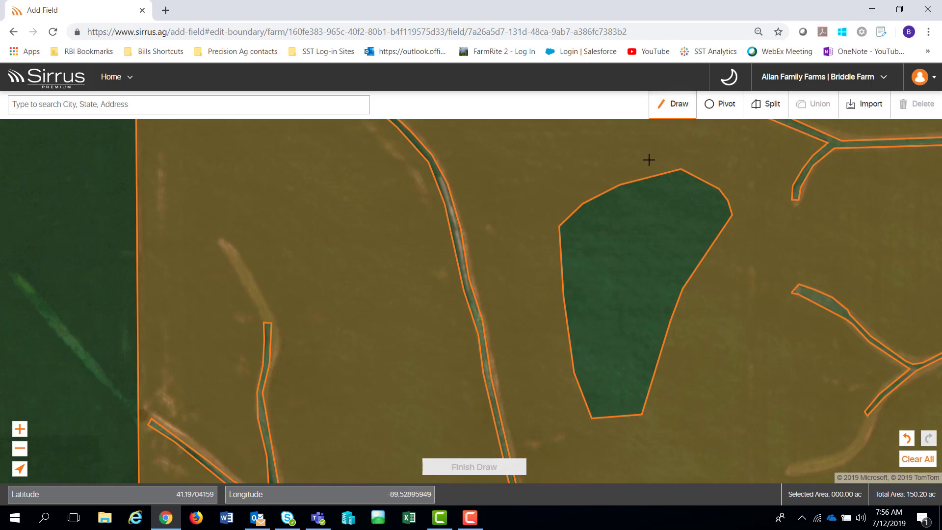
{"action": "left_click", "coordinate": [646, 146]}
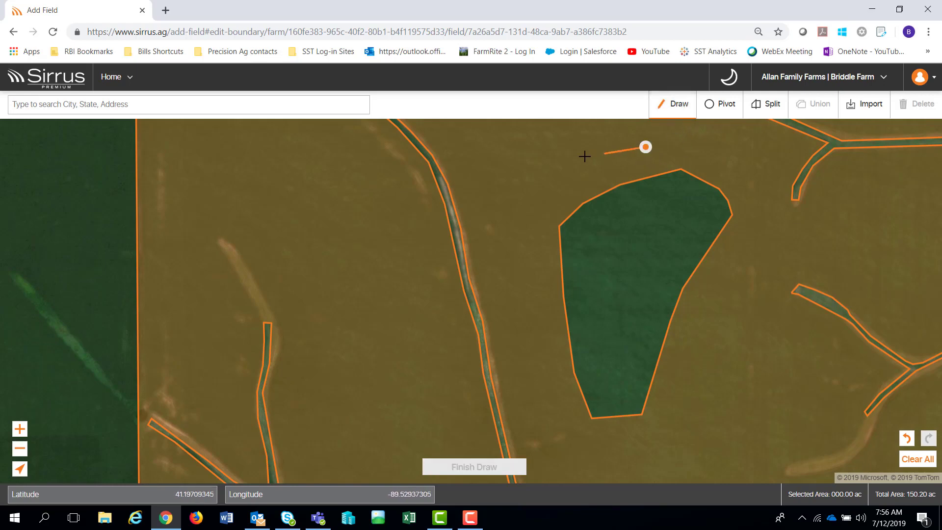
{"action": "left_click", "coordinate": [582, 158]}
{"action": "left_click", "coordinate": [523, 220]}
{"action": "left_click", "coordinate": [509, 308]}
{"action": "left_click", "coordinate": [548, 430]}
{"action": "left_click", "coordinate": [600, 468]}
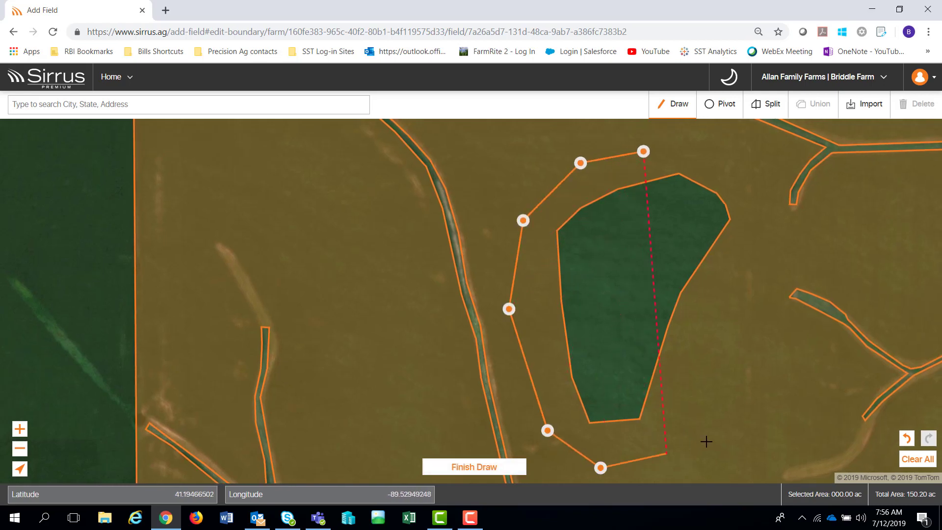
{"action": "left_click", "coordinate": [707, 442]}
{"action": "left_click", "coordinate": [724, 358]}
{"action": "left_click", "coordinate": [733, 280]}
{"action": "left_click", "coordinate": [746, 240]}
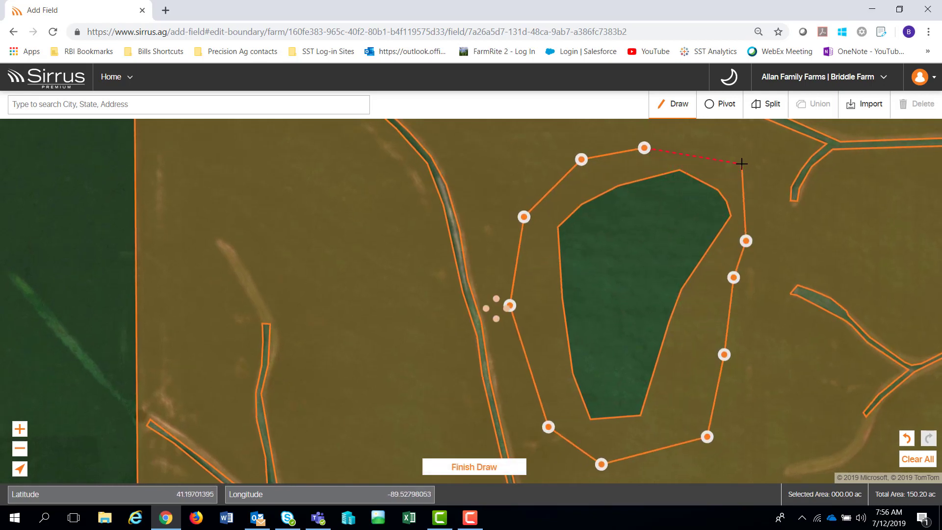
{"action": "double_click", "coordinate": [741, 163]}
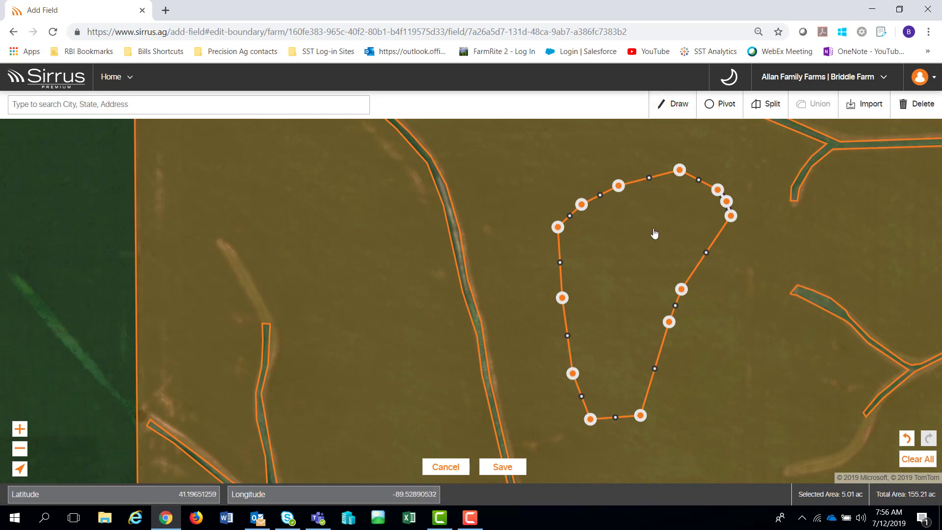
- Union the patch with the field boundary, restoring 155.21 ac
{"action": "scroll", "coordinate": [702, 252], "scroll_direction": "down", "scroll_amount": 3}
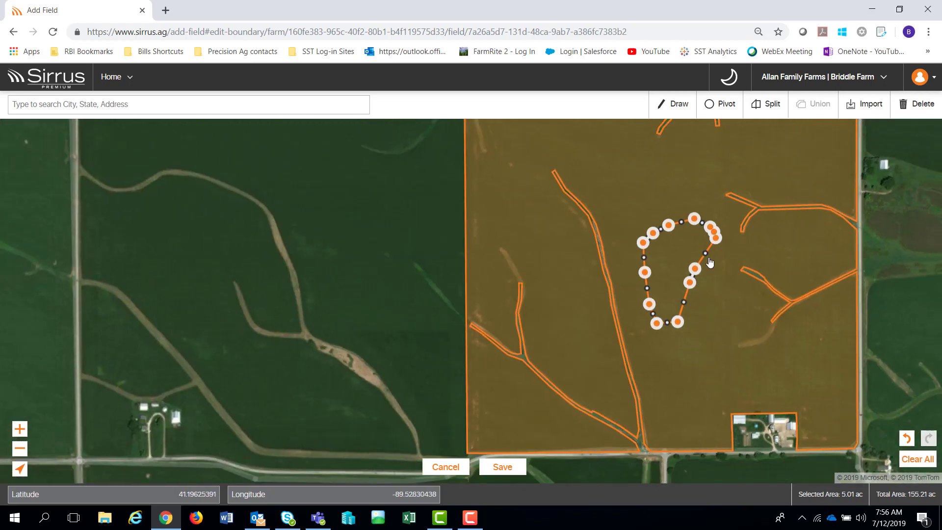
{"action": "left_click", "coordinate": [713, 290]}
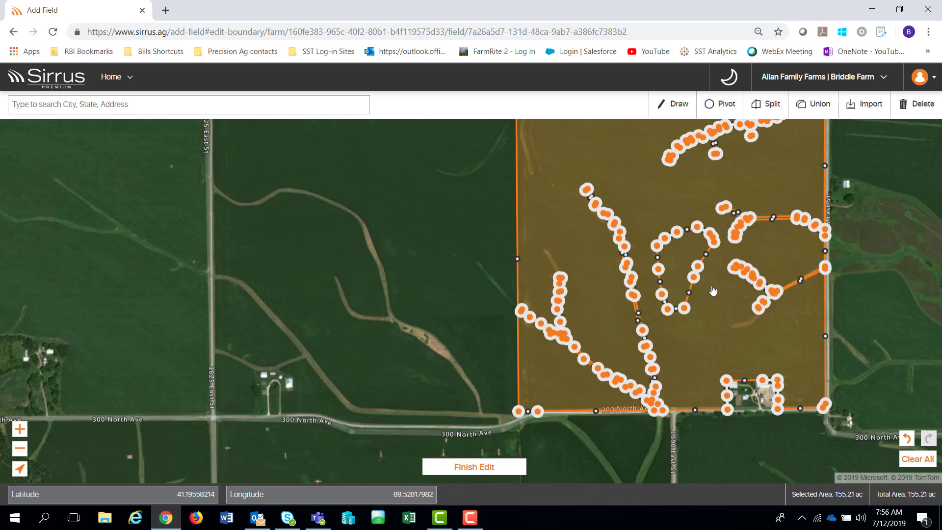
{"action": "left_click", "coordinate": [818, 105]}
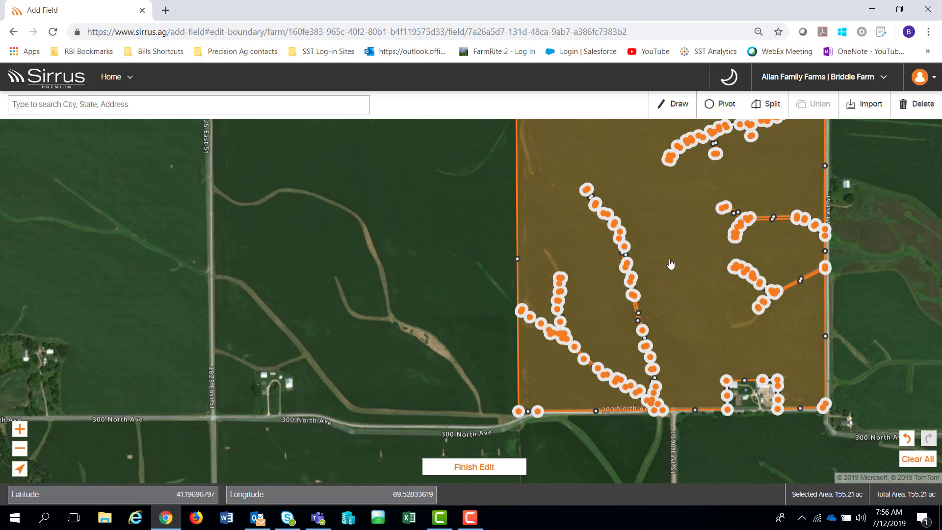
- Undo the merge and several outline points, then redo four of them
{"action": "left_click", "coordinate": [907, 439]}
{"action": "left_click", "coordinate": [907, 439]}
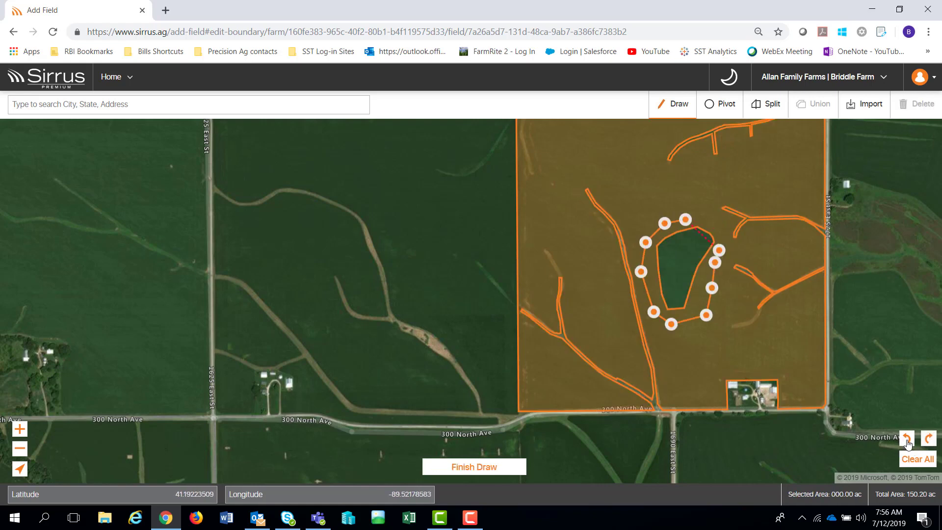
{"action": "left_click", "coordinate": [907, 439]}
{"action": "left_click", "coordinate": [909, 444]}
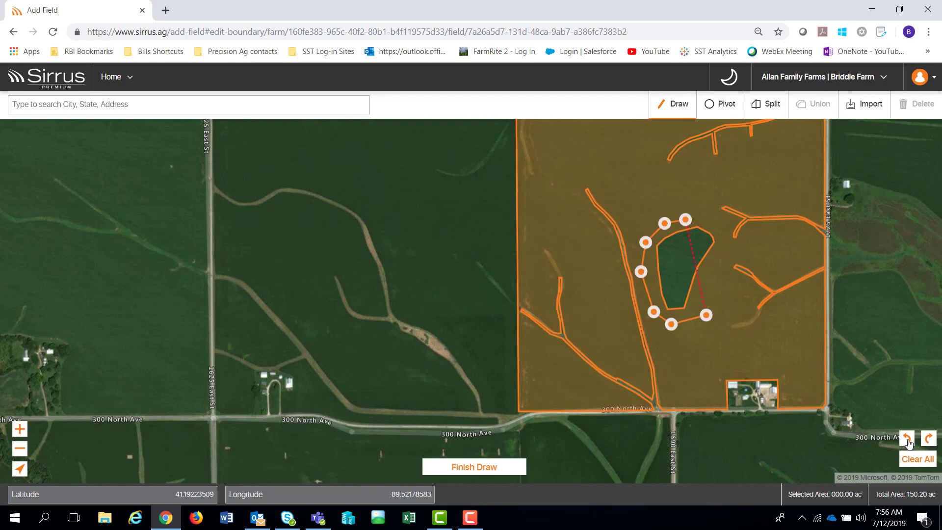
{"action": "left_click", "coordinate": [910, 444]}
{"action": "left_click", "coordinate": [908, 444]}
{"action": "left_click", "coordinate": [909, 444]}
{"action": "left_click", "coordinate": [908, 444]}
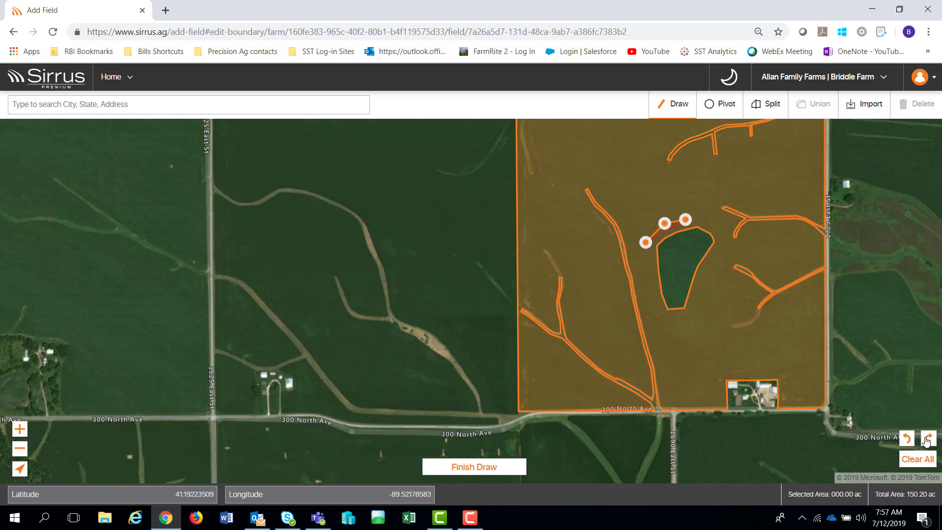
{"action": "left_click", "coordinate": [927, 441]}
{"action": "left_click", "coordinate": [927, 440]}
{"action": "left_click", "coordinate": [927, 441]}
{"action": "left_click", "coordinate": [927, 440]}
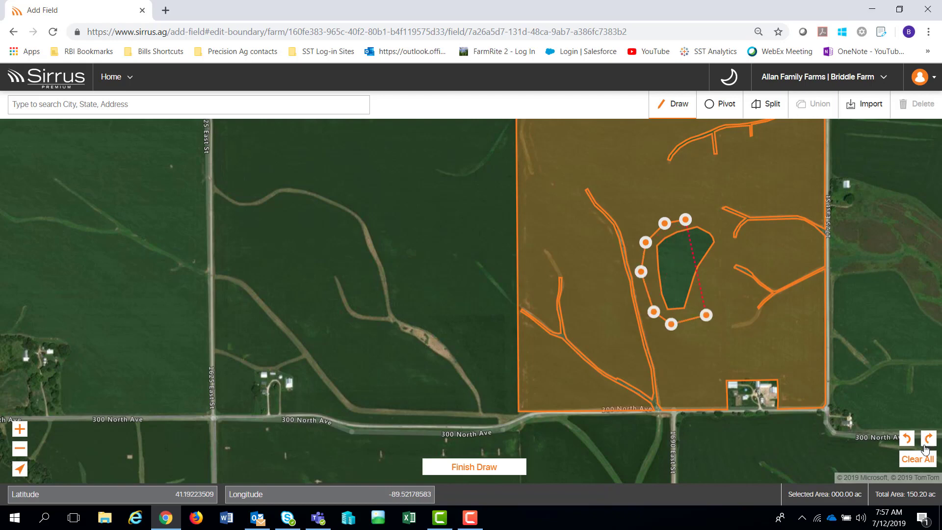
- Clear all drawn outlines, back out of a split, and save the boundary at 155.34 ac
{"action": "left_click", "coordinate": [921, 461]}
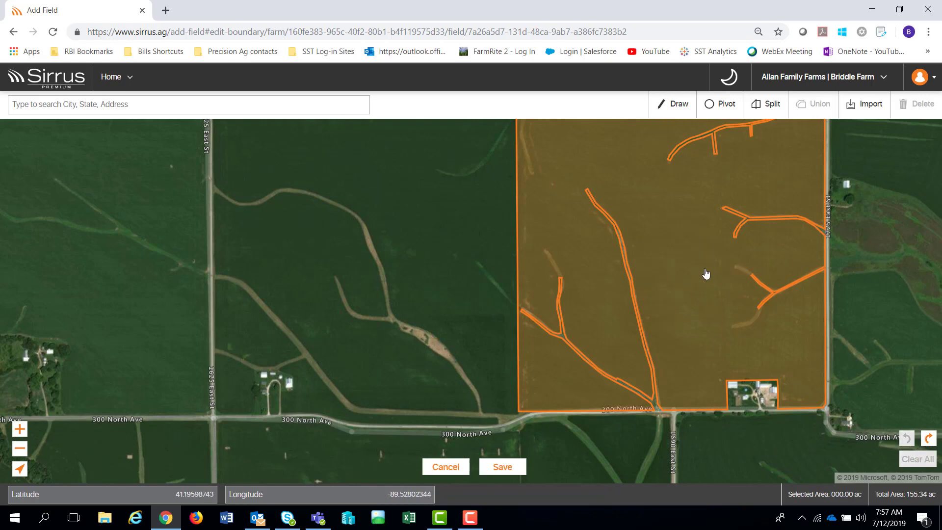
{"action": "left_click", "coordinate": [928, 440]}
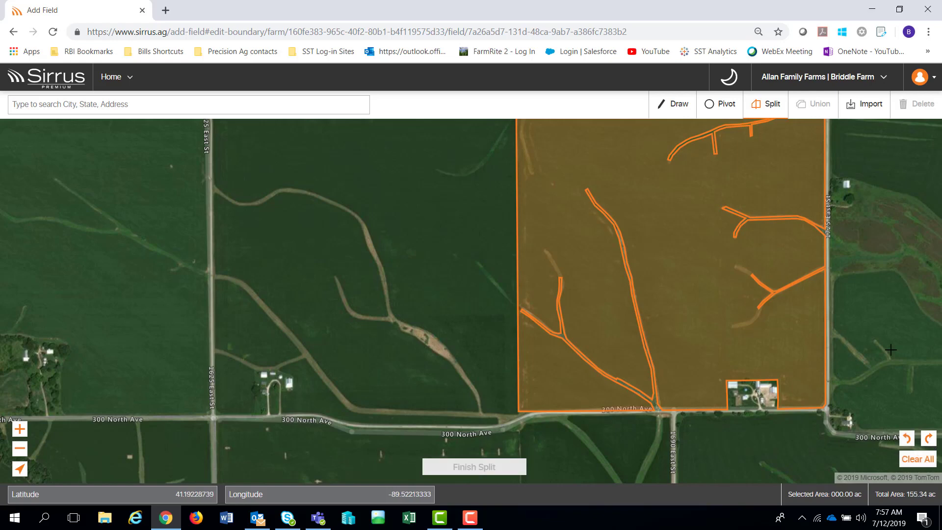
{"action": "left_click", "coordinate": [906, 438]}
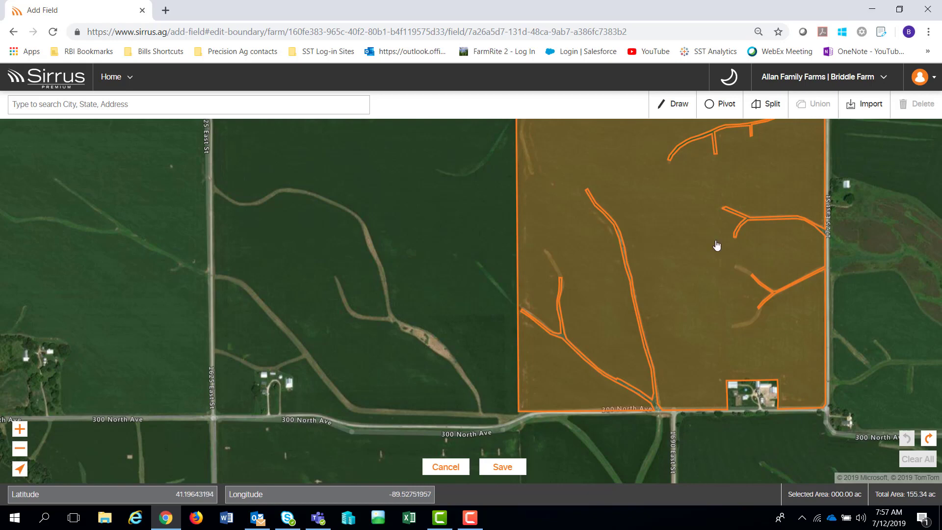
{"action": "left_click", "coordinate": [502, 466]}
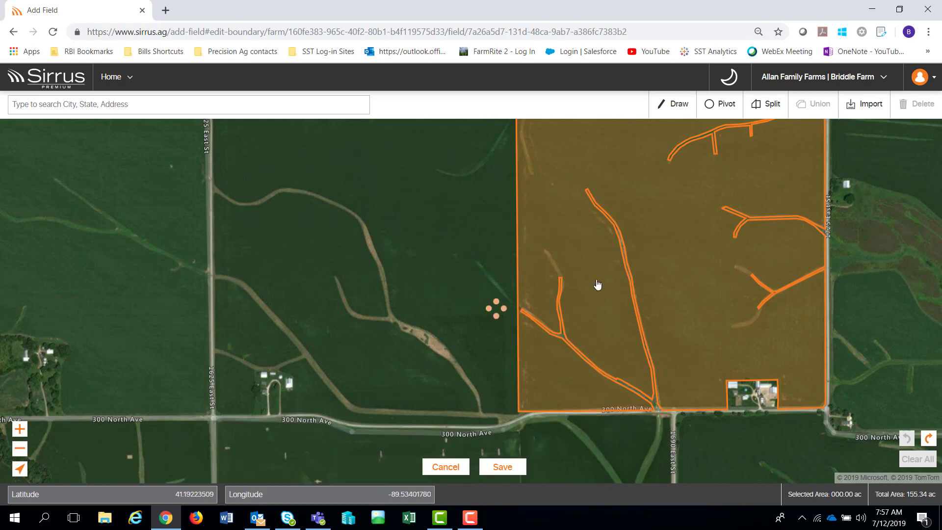